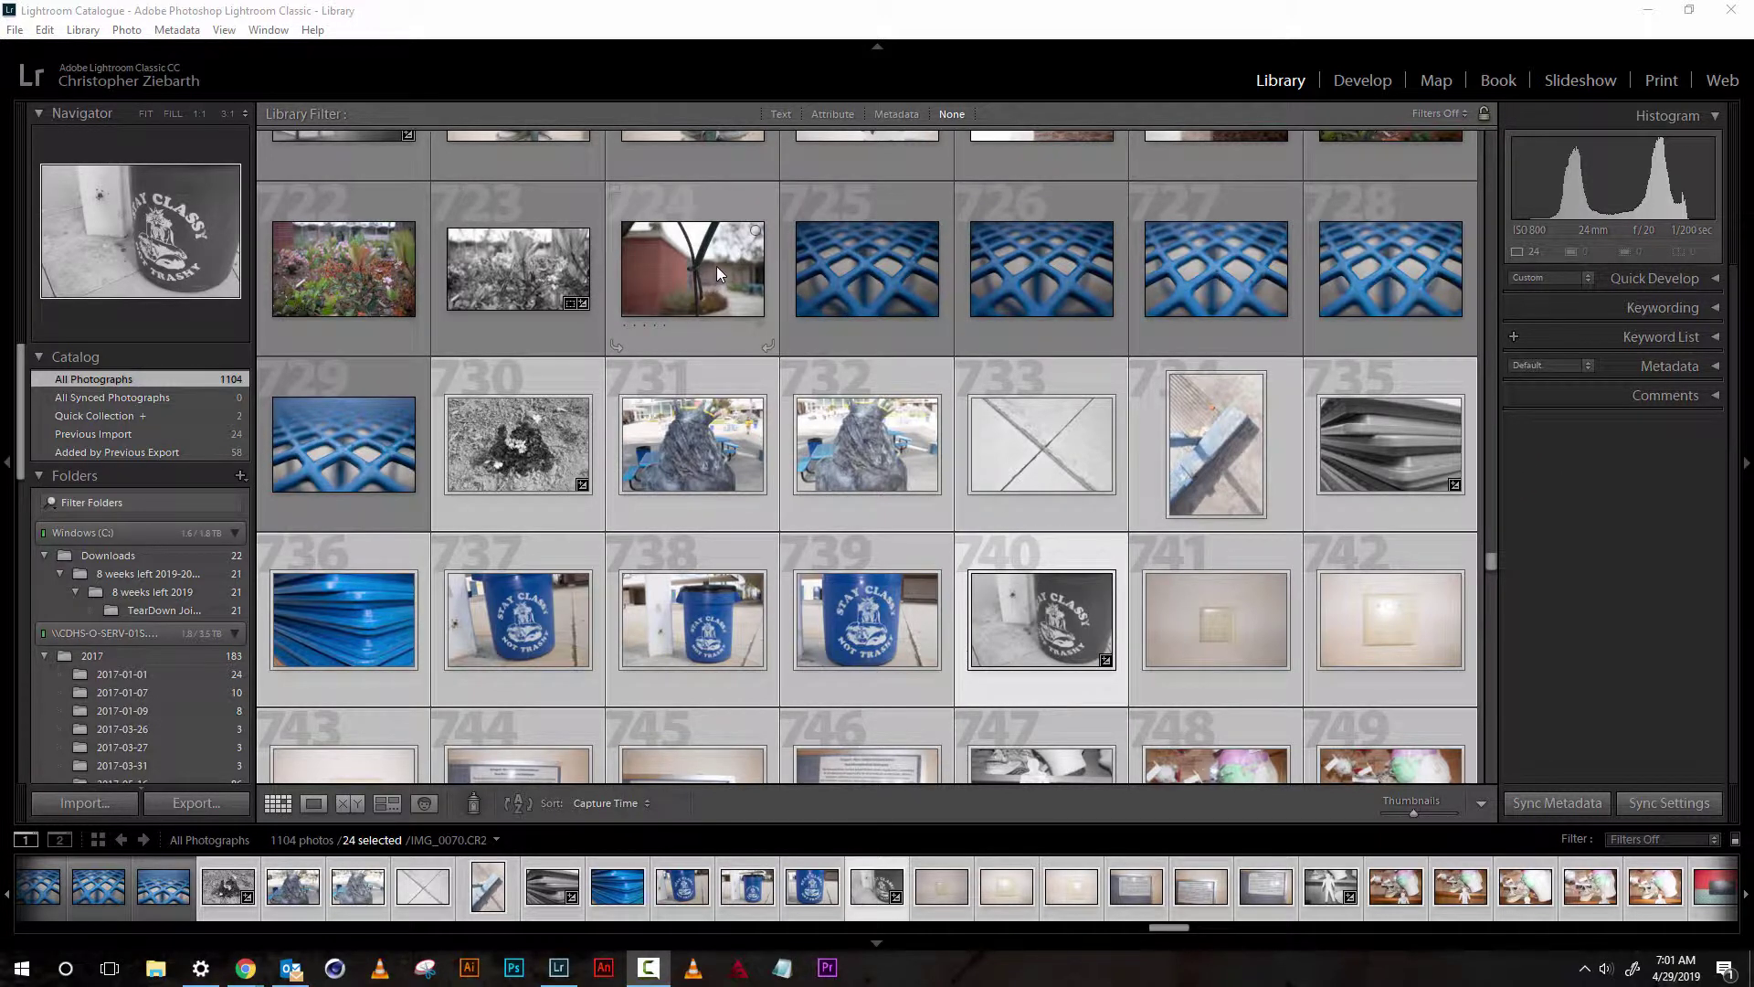
Select the consecutive photos 752 through 755 in the All Photographs grid.
mouse_move(1494, 559)
left_mouse_down()
mouse_move(1495, 544)
mouse_move(1498, 575)
left_mouse_up()
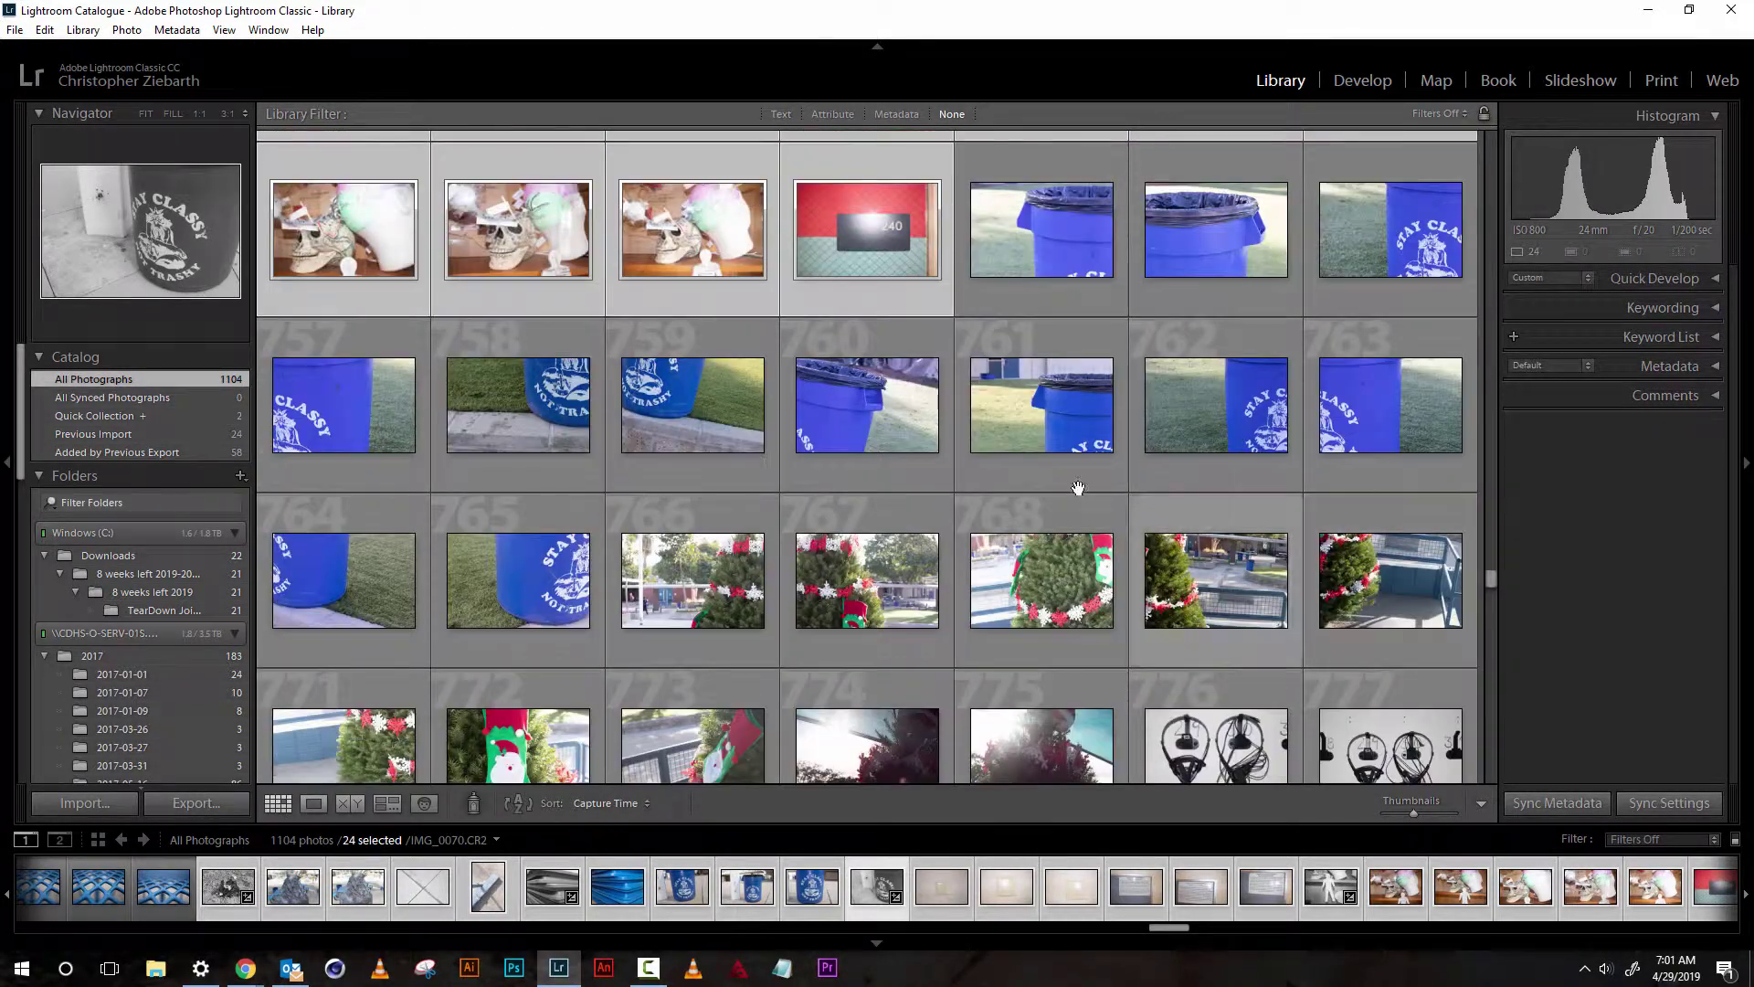
left_click(713, 408)
left_click(852, 404)
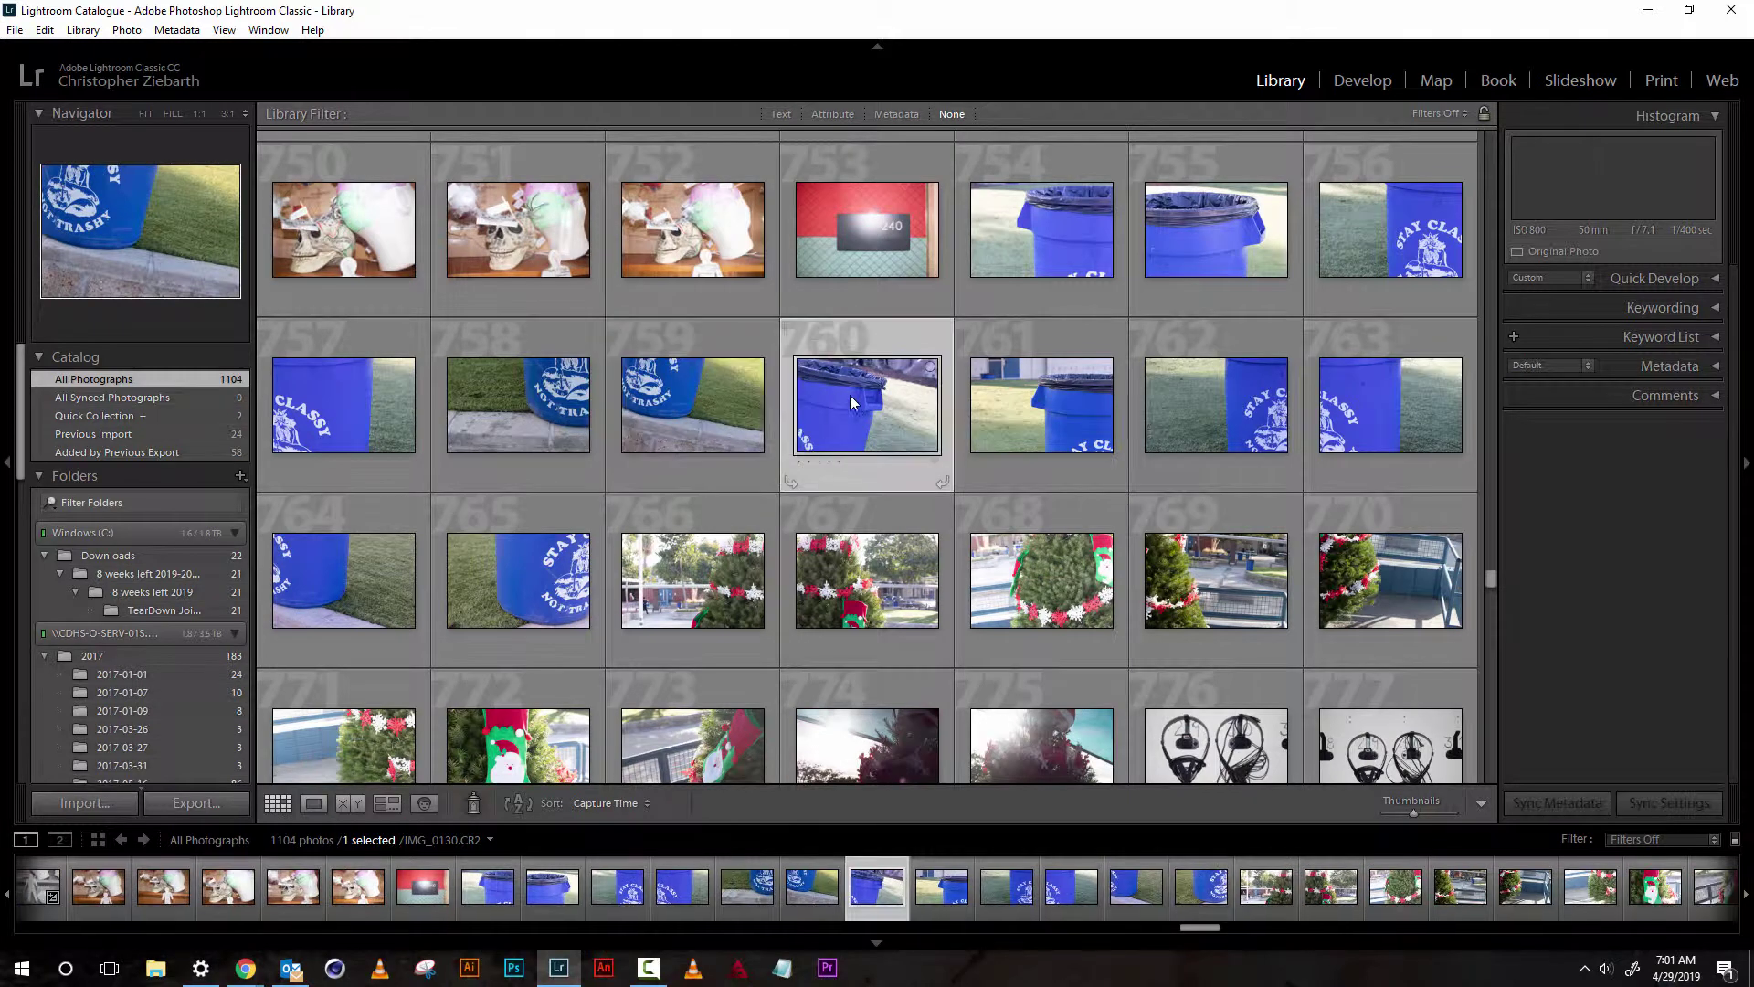
left_click(834, 245)
left_click(648, 249)
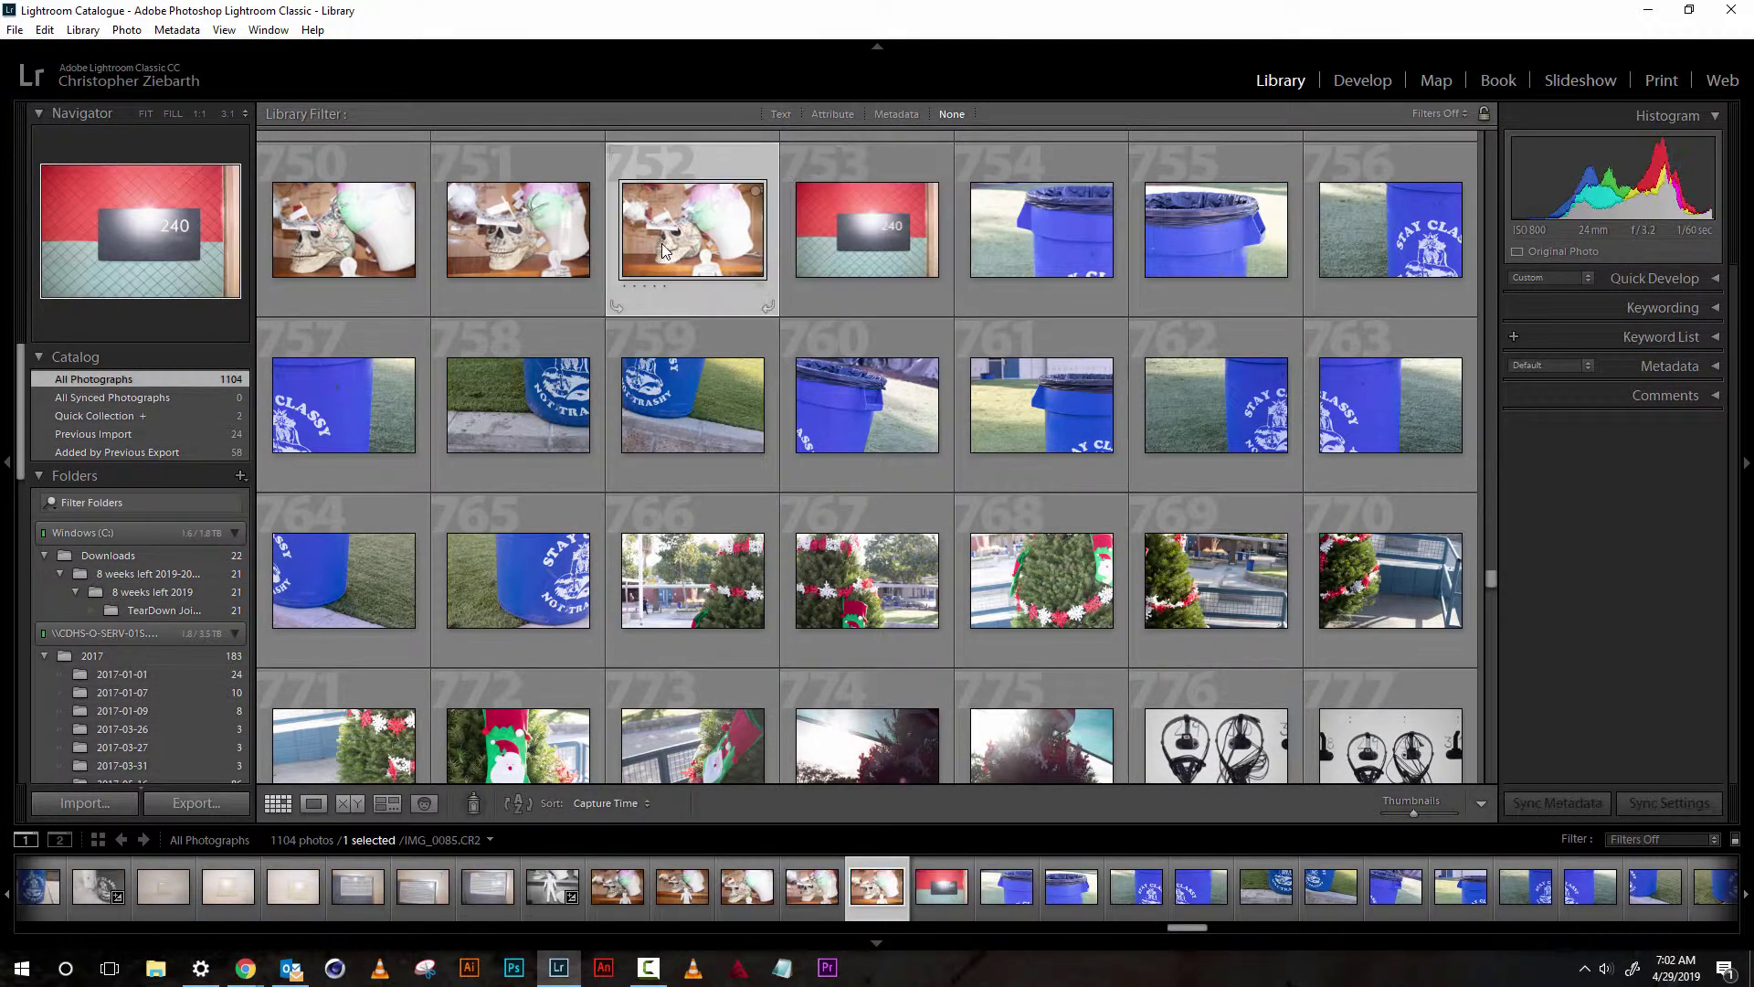
left_click(1213, 244, "shift")
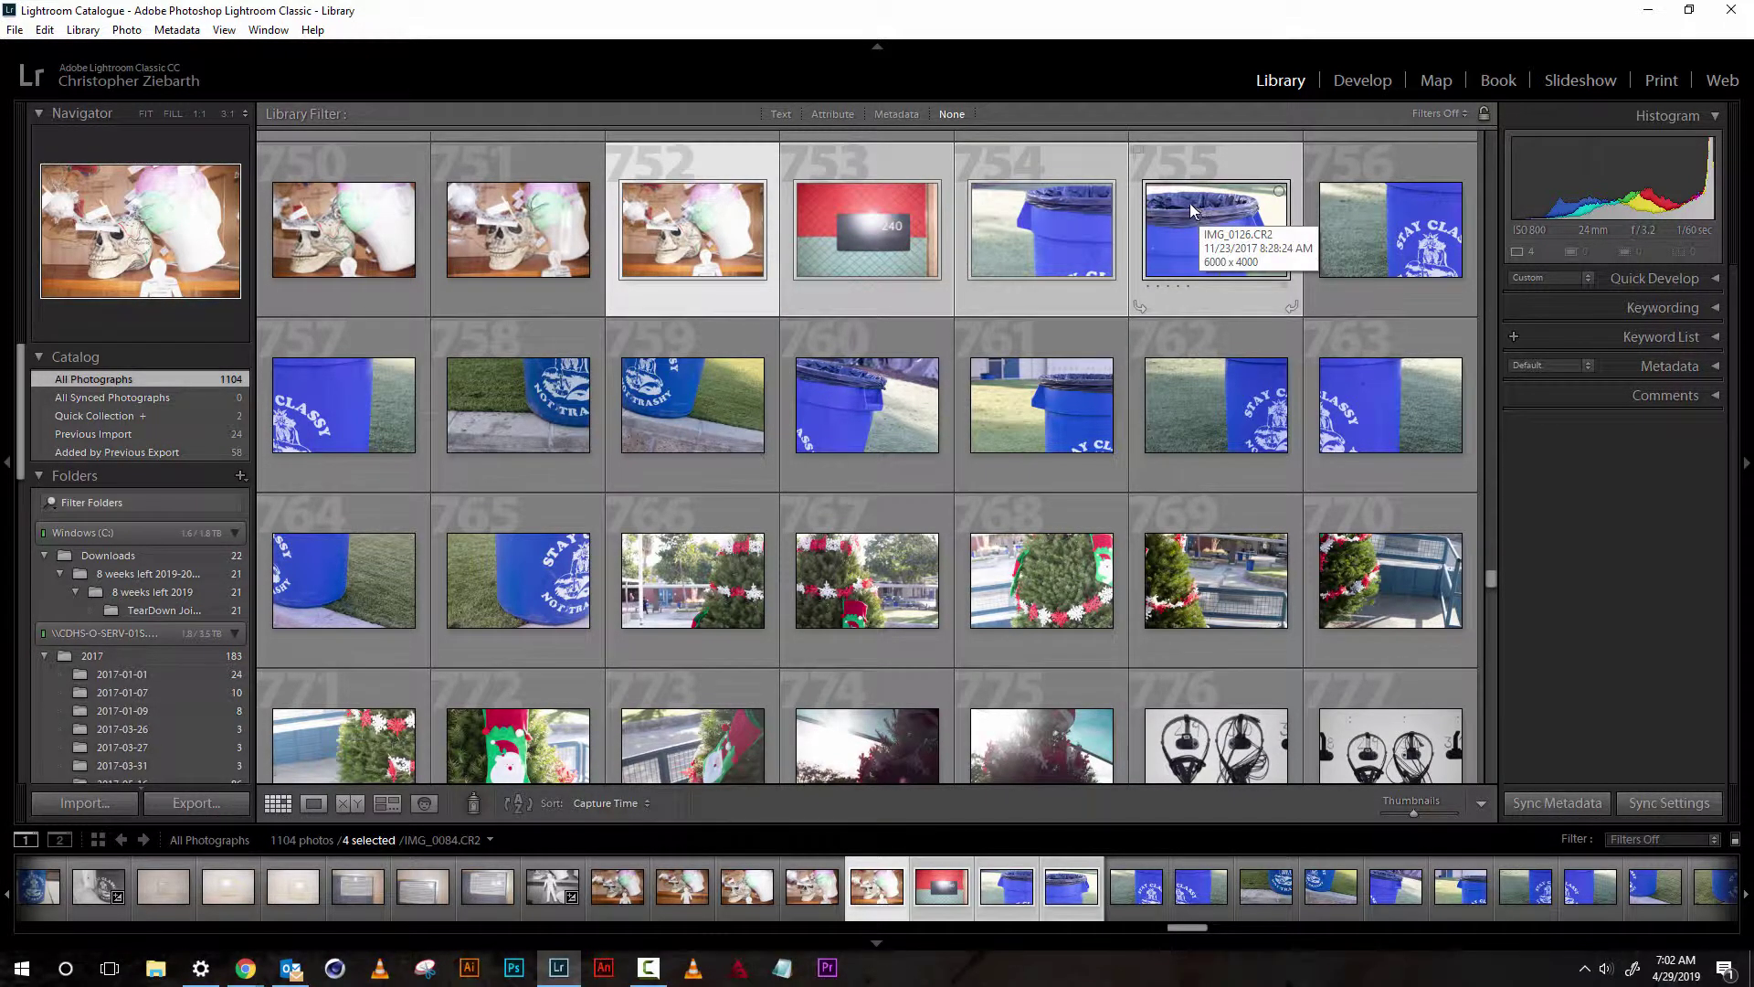
Add the individual photos 759, 747, 740, 739, 732 and 731 to the current selection.
left_click(715, 393, "ctrl")
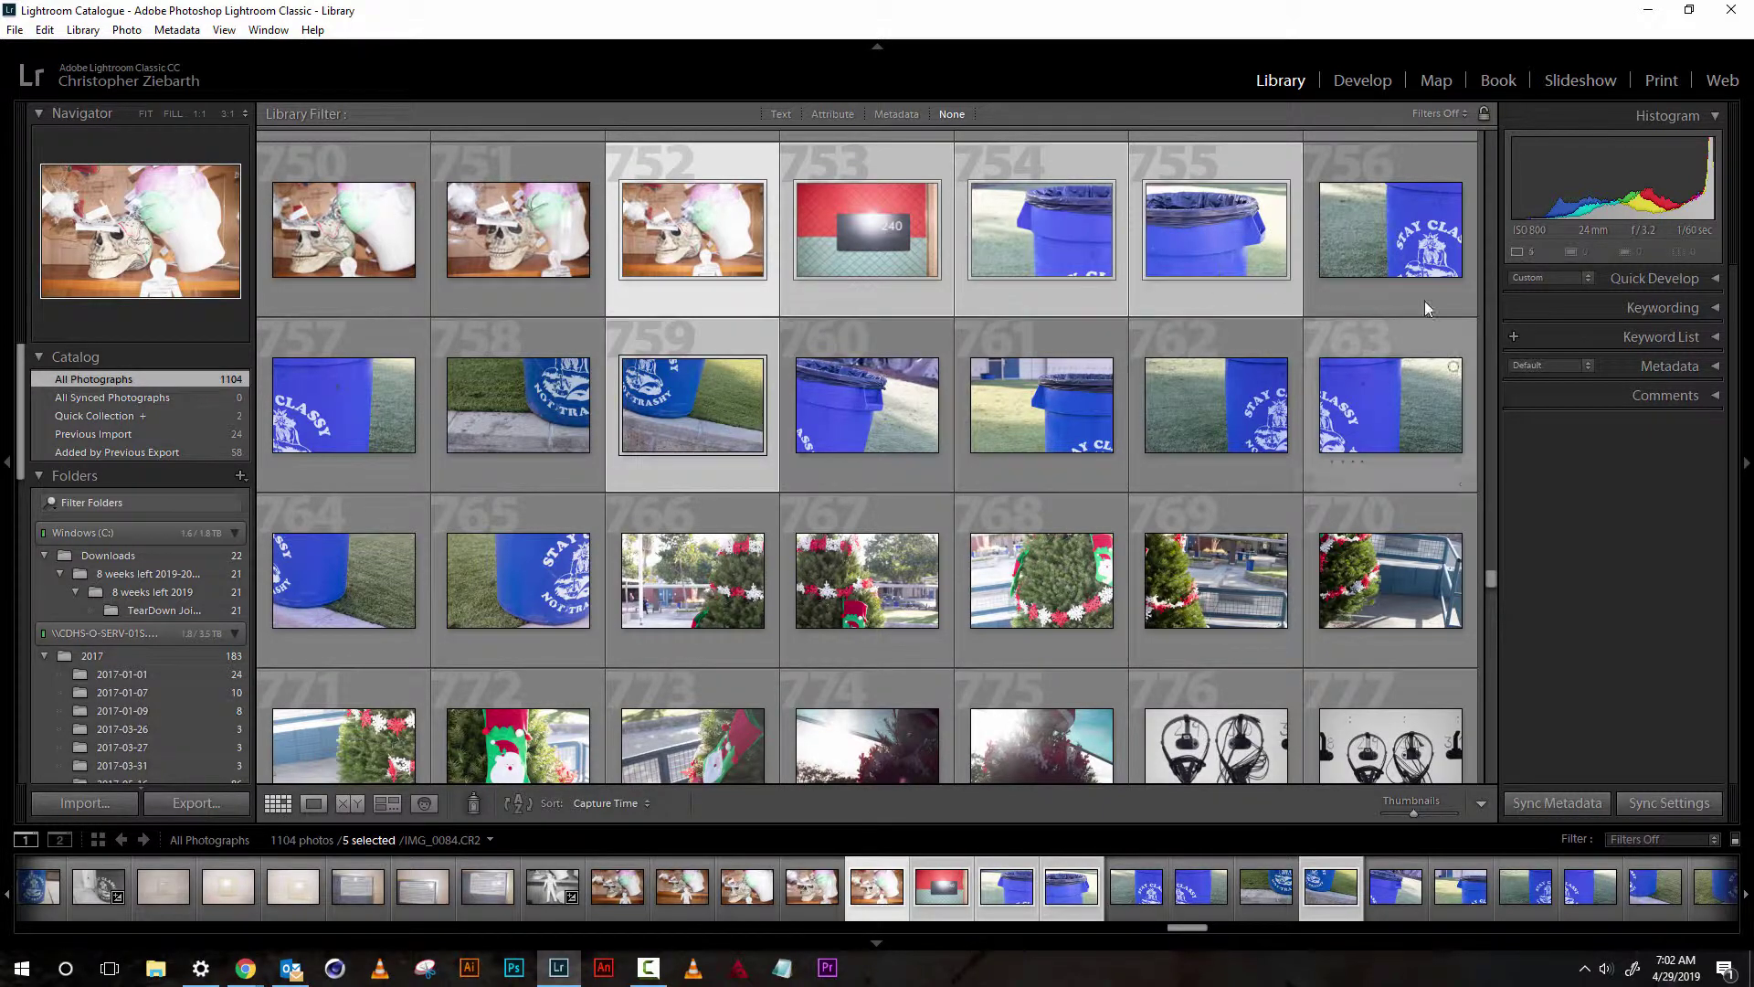
scroll(1491, 575, "up", 5)
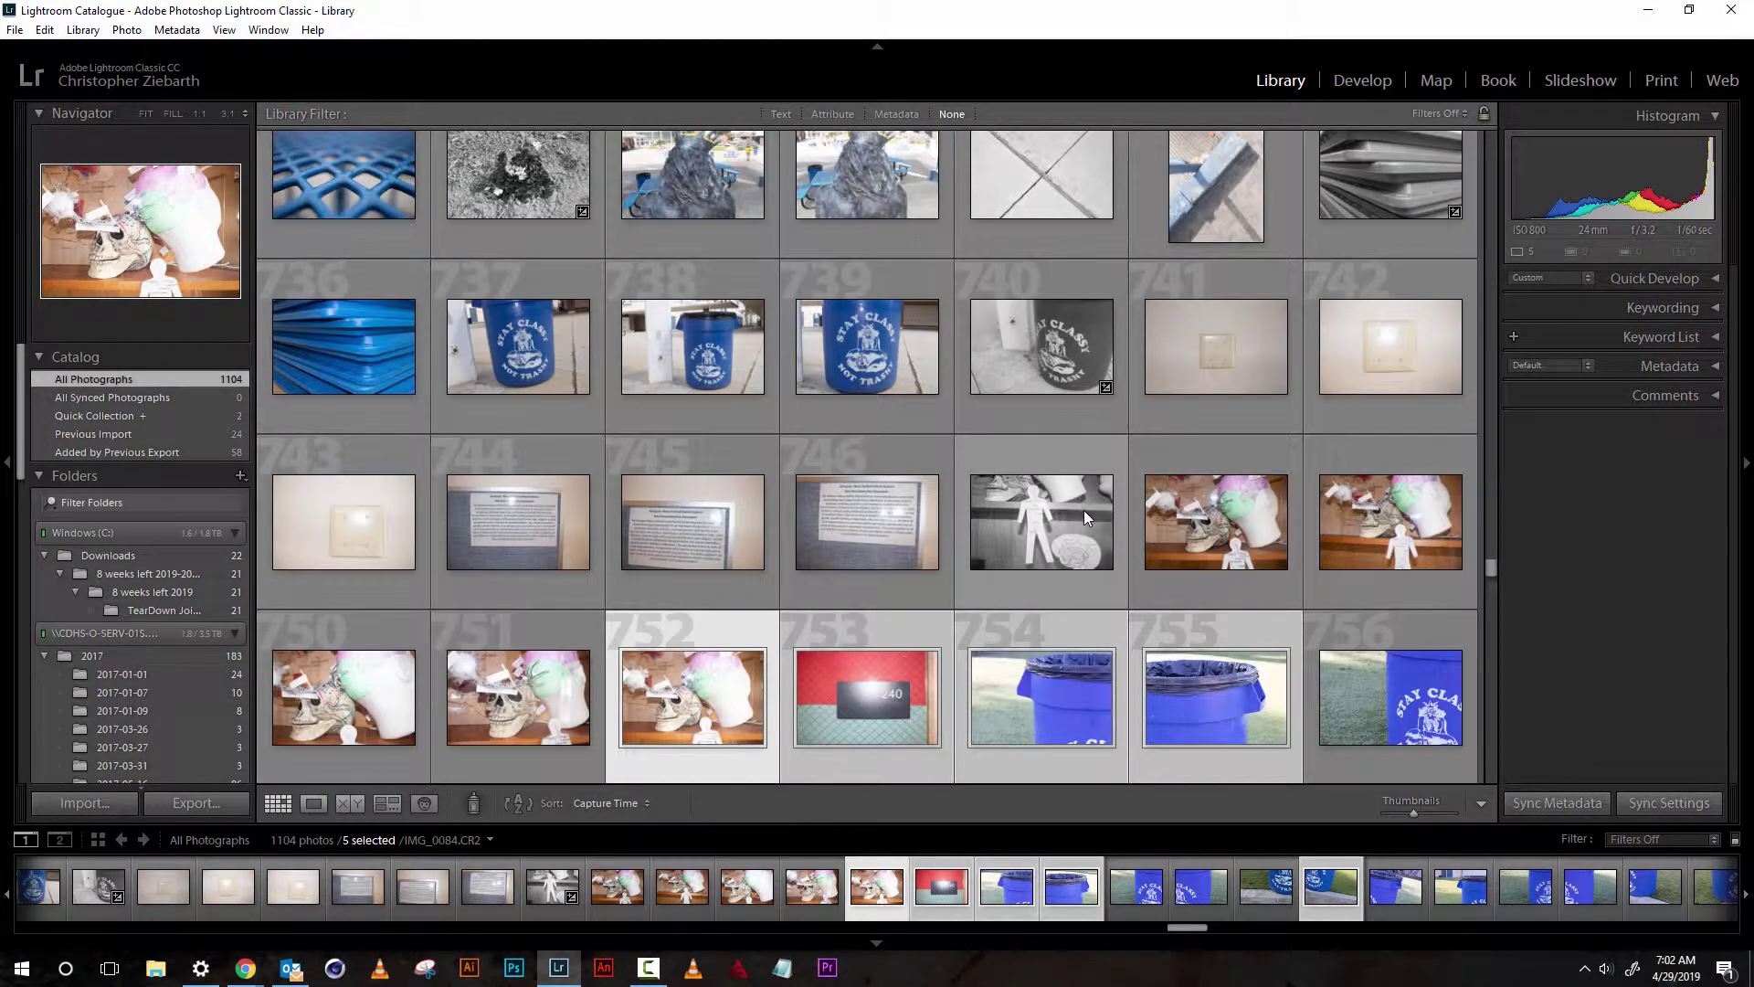
left_click(1083, 510, "ctrl")
left_click(1007, 343, "ctrl")
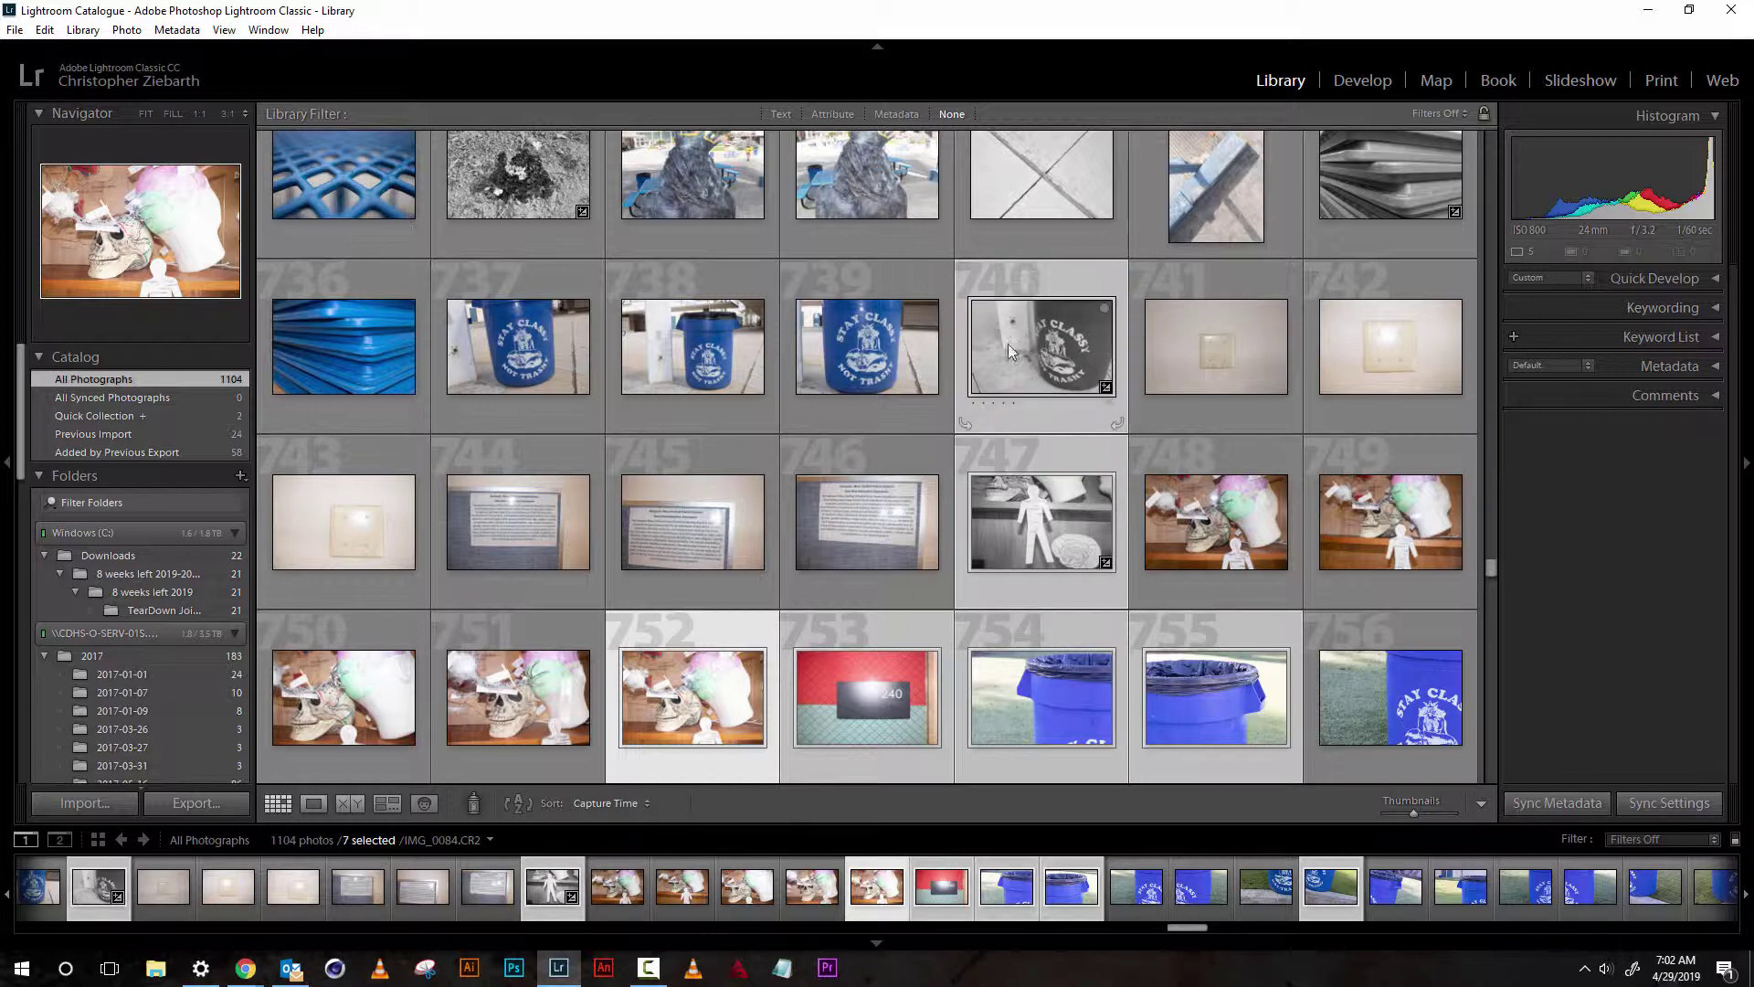
left_click(866, 348, "ctrl")
left_click(873, 190, "ctrl")
left_click(704, 182, "ctrl")
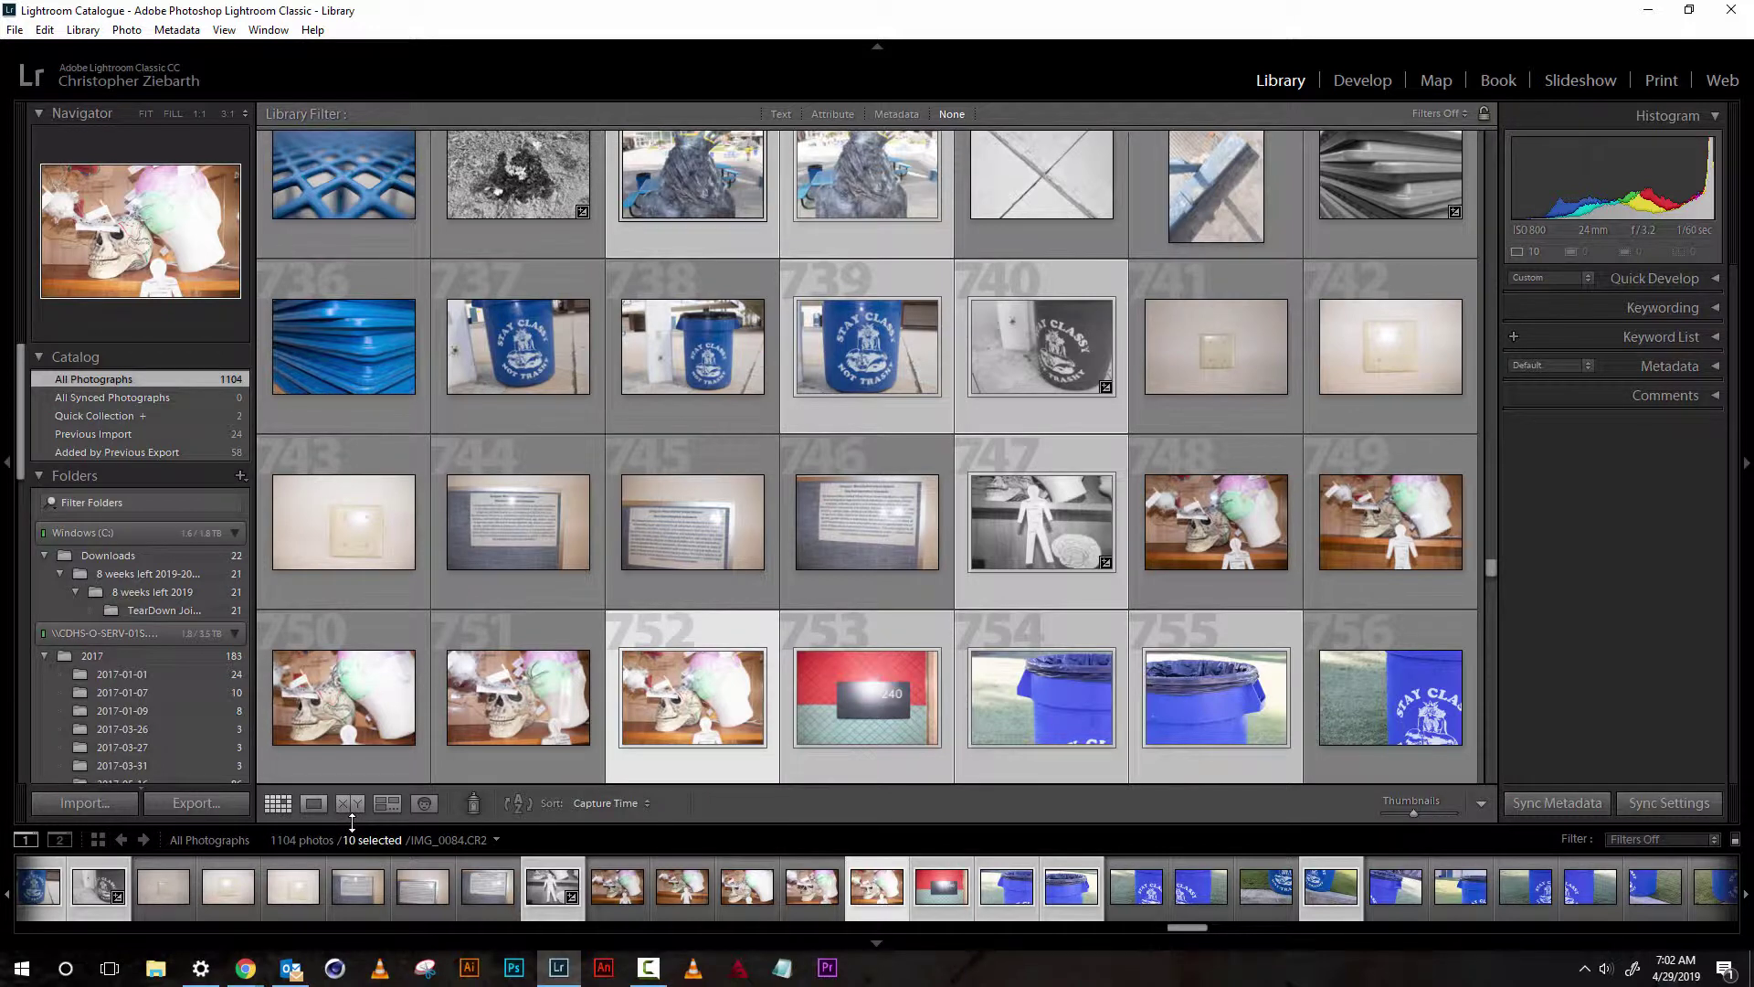
Limit the grid to the photos from the previous import.
left_click(102, 435)
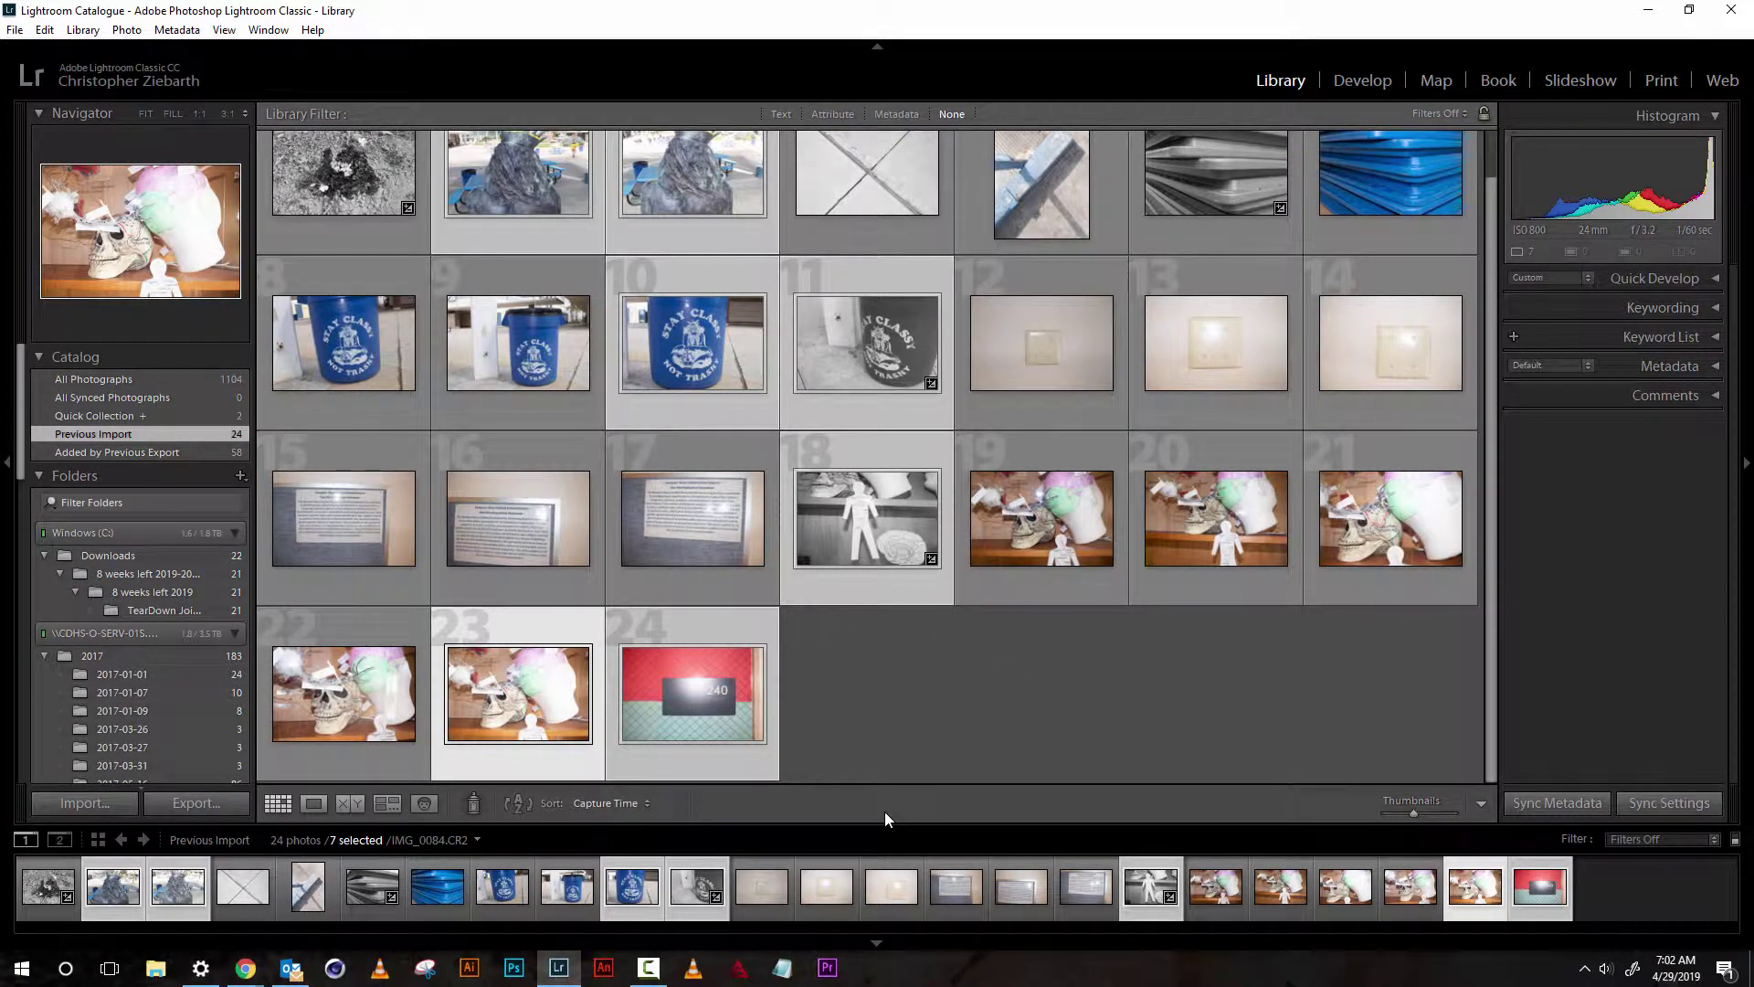
Preview only photo IMG_0073.CR2 in the print layout, and return to the Library.
left_click(886, 886)
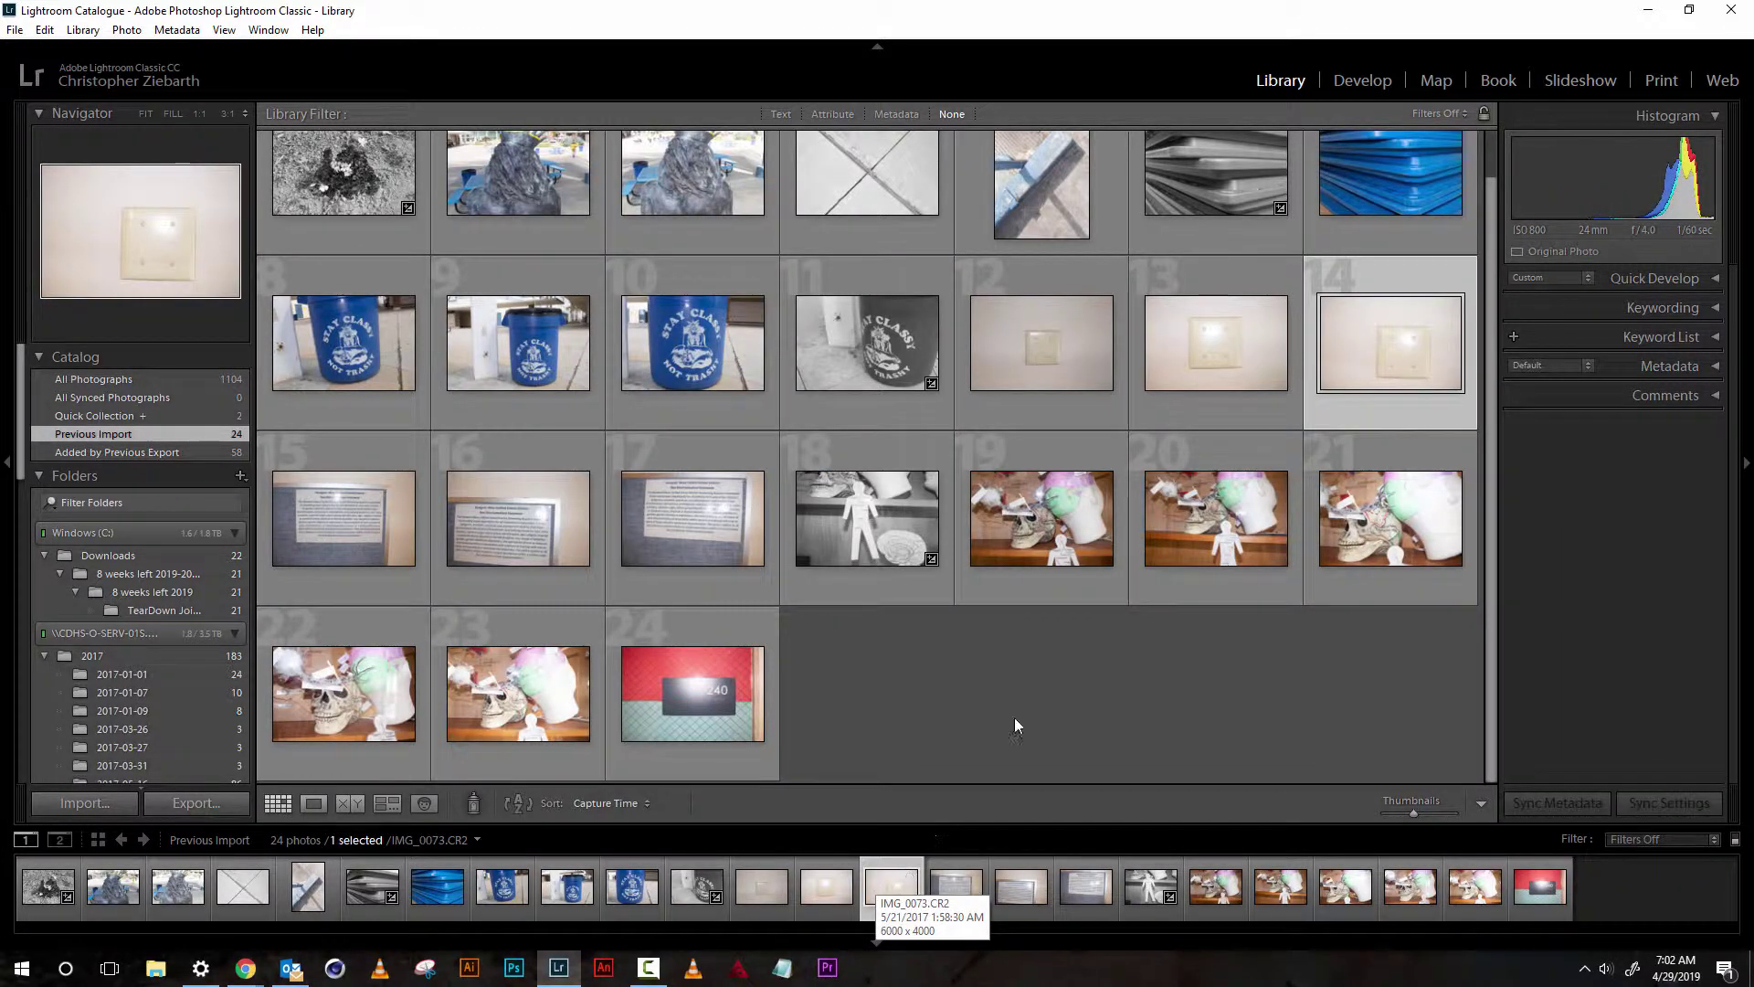
left_click(1661, 81)
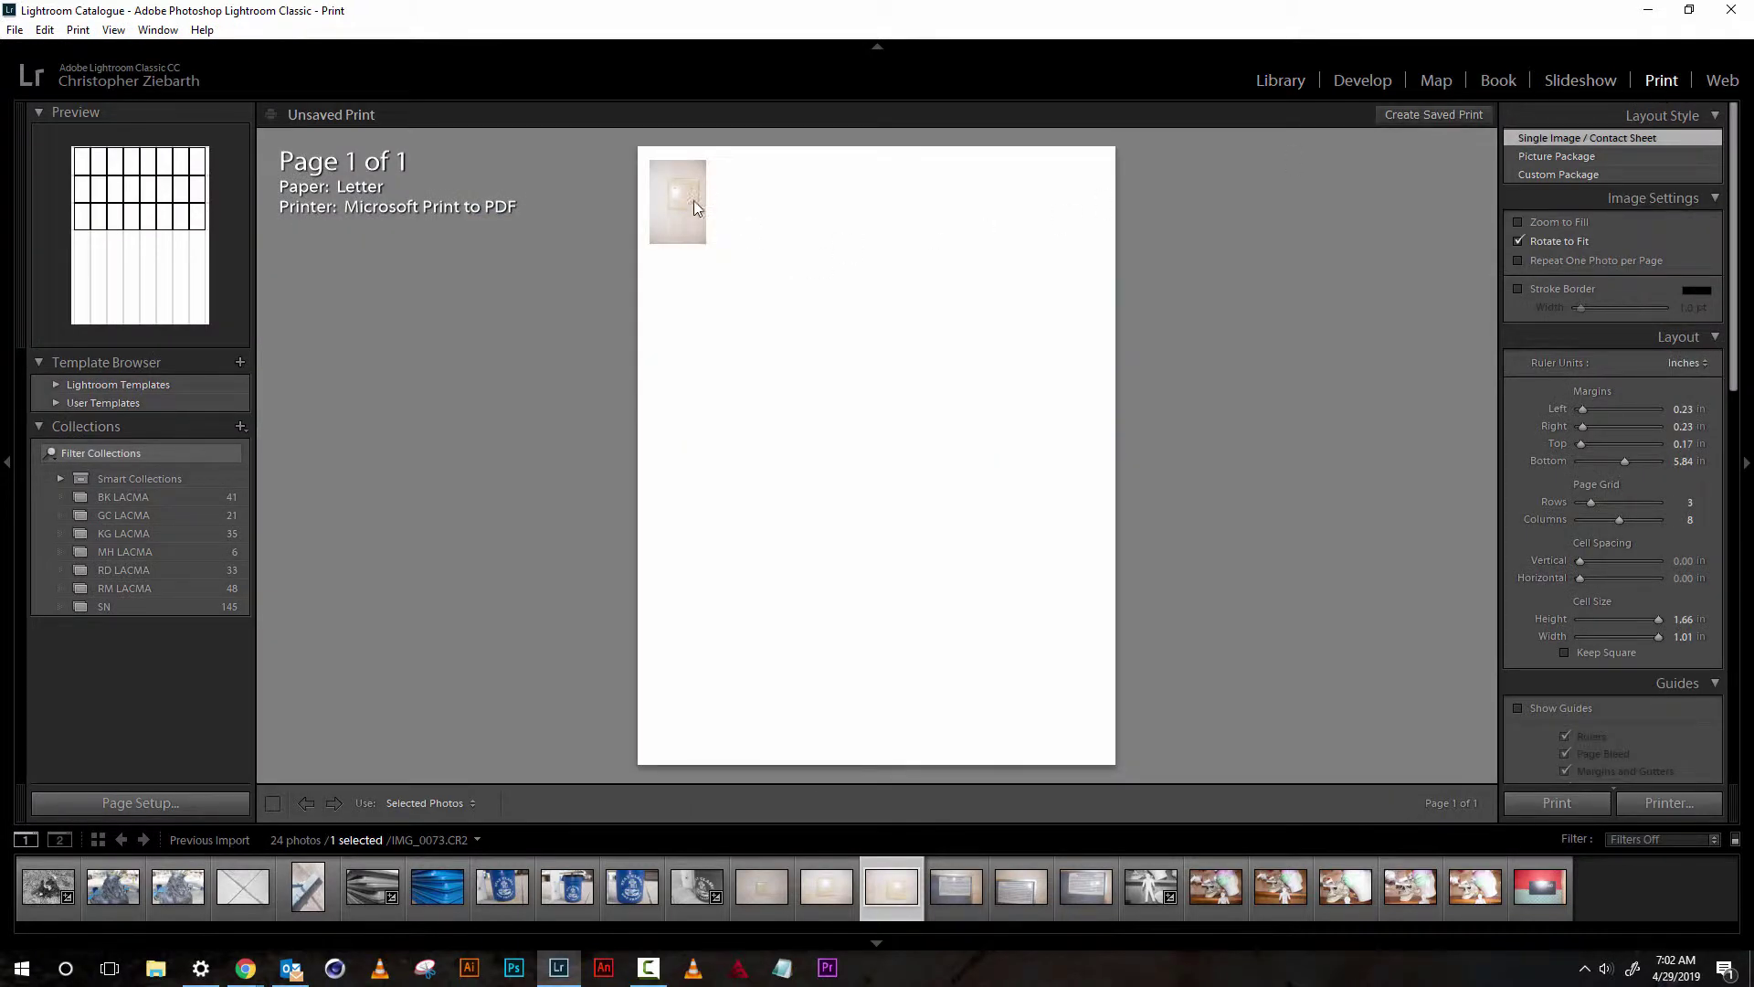
left_click(1279, 82)
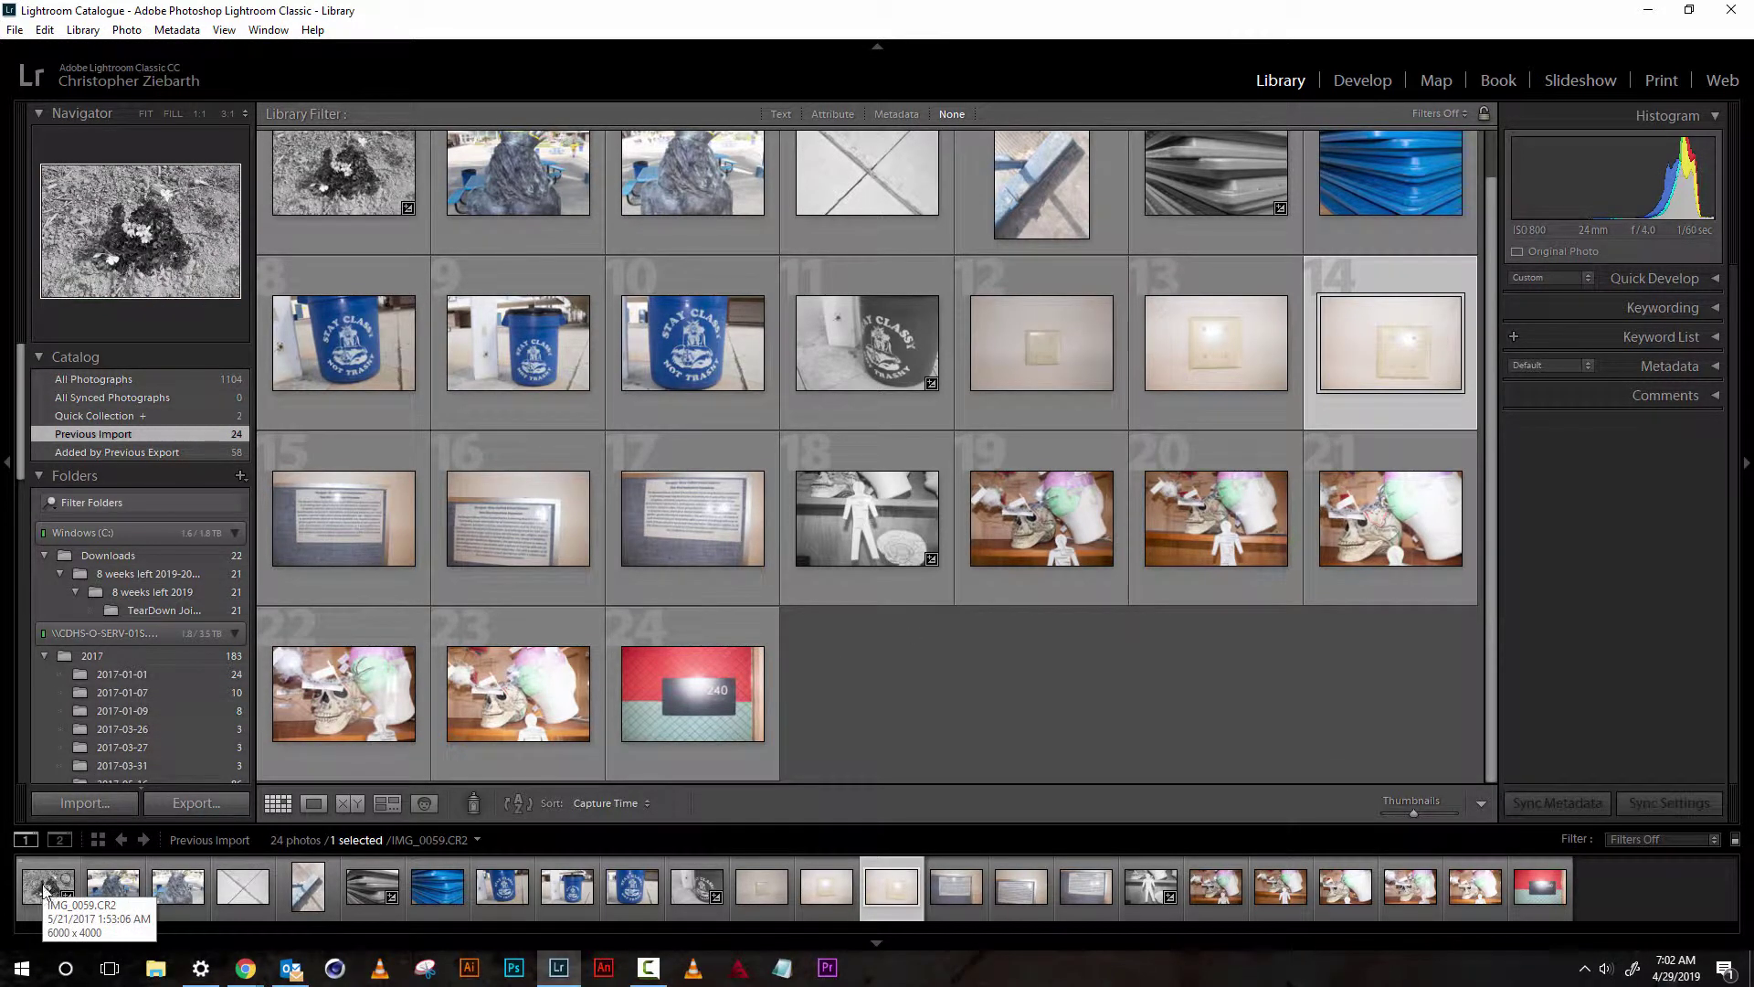
Select all photos of the previous import and open them in the Print module.
key("ctrl+a")
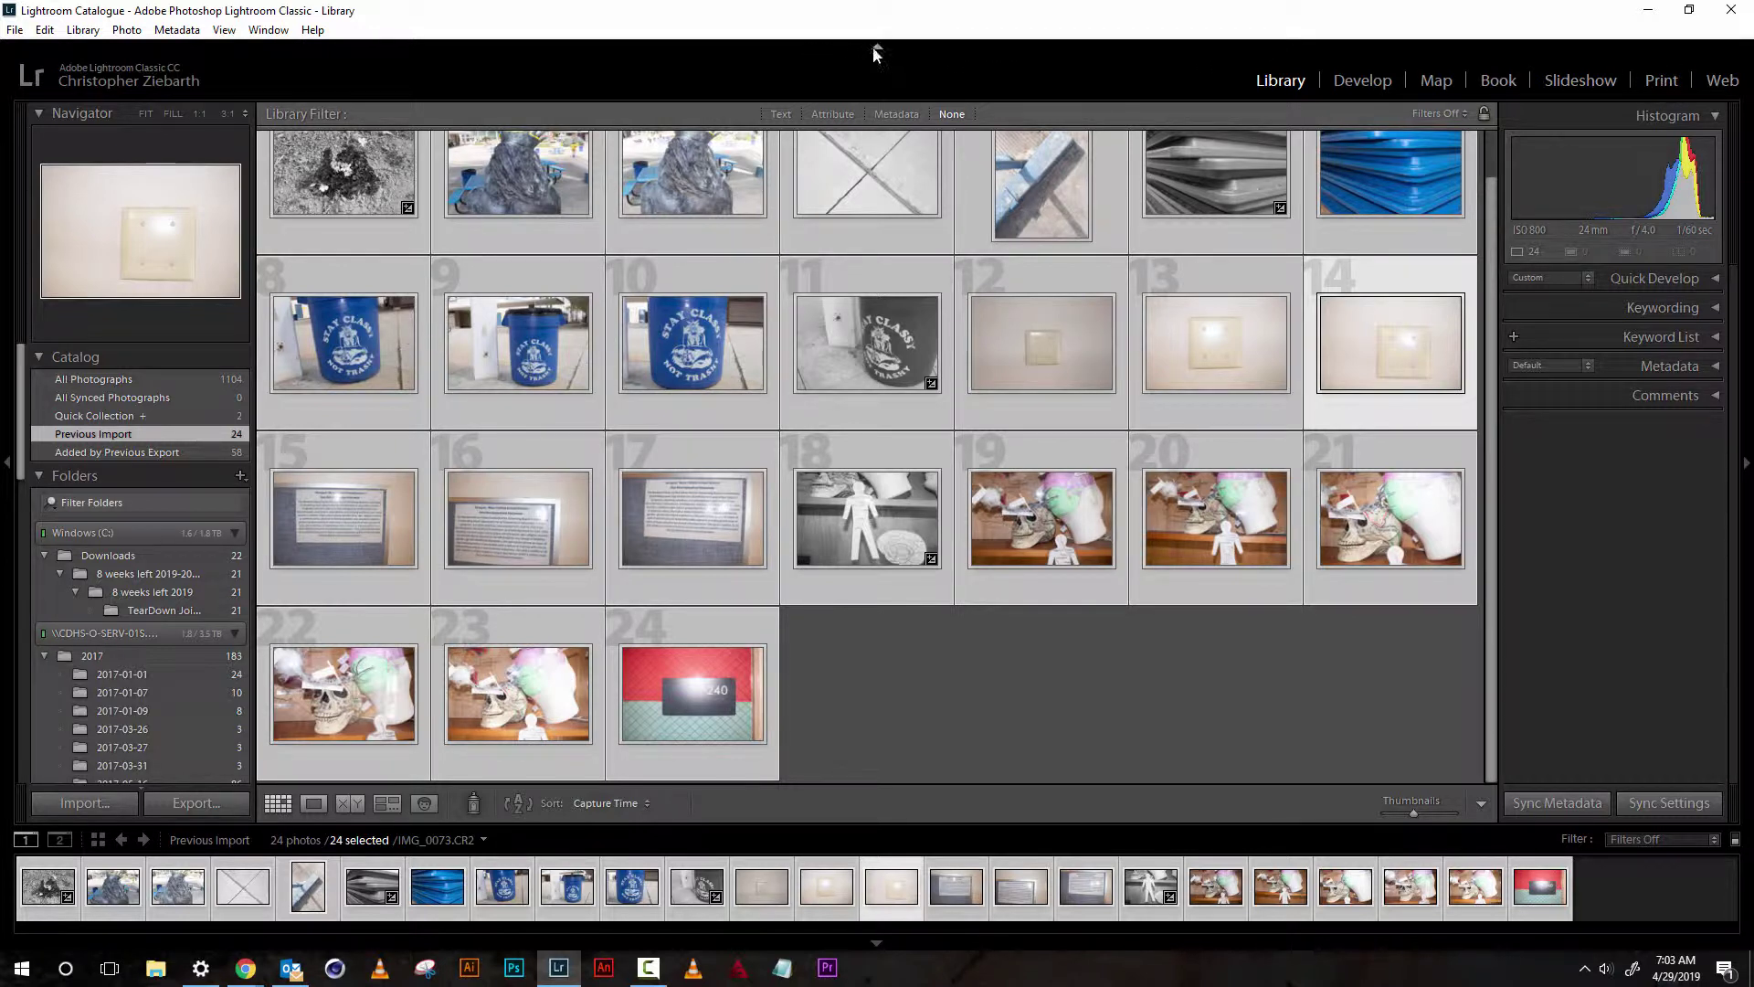
left_click(1663, 81)
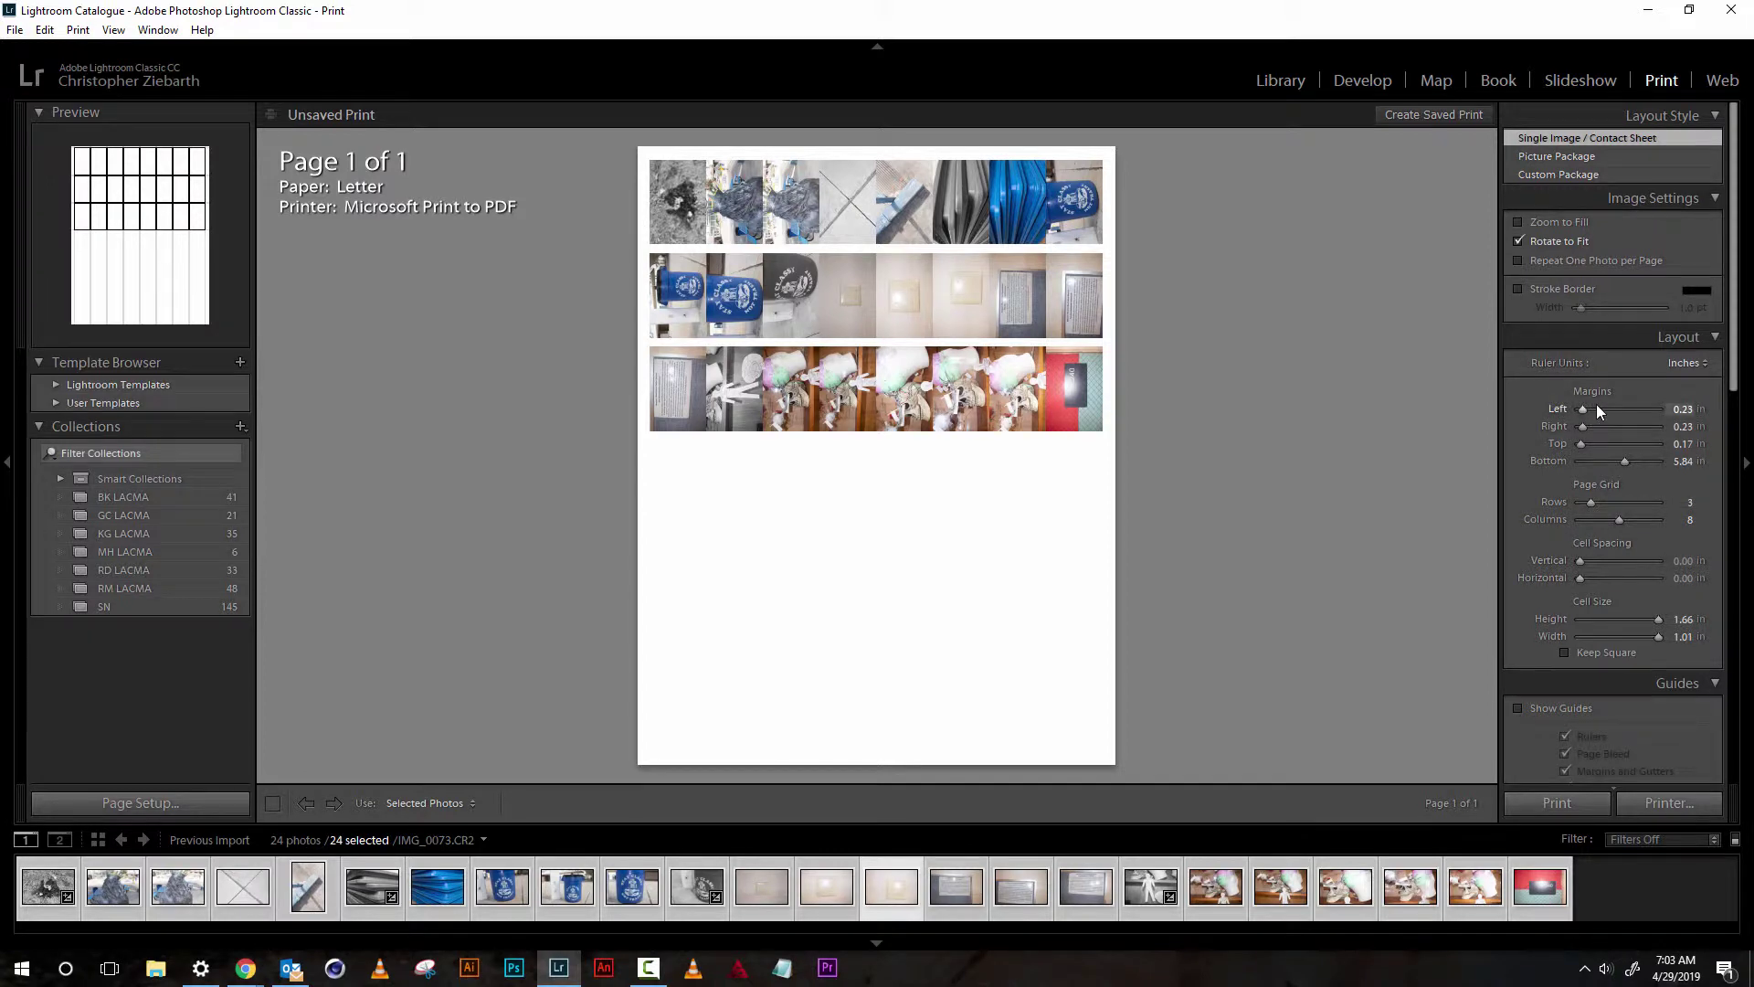
Lay out the contact sheet with 6 rows and 4 columns and a bottom margin of 0.77 inches.
left_click_drag(1733, 370, 1735, 717)
scroll(1612, 447, "up", 6)
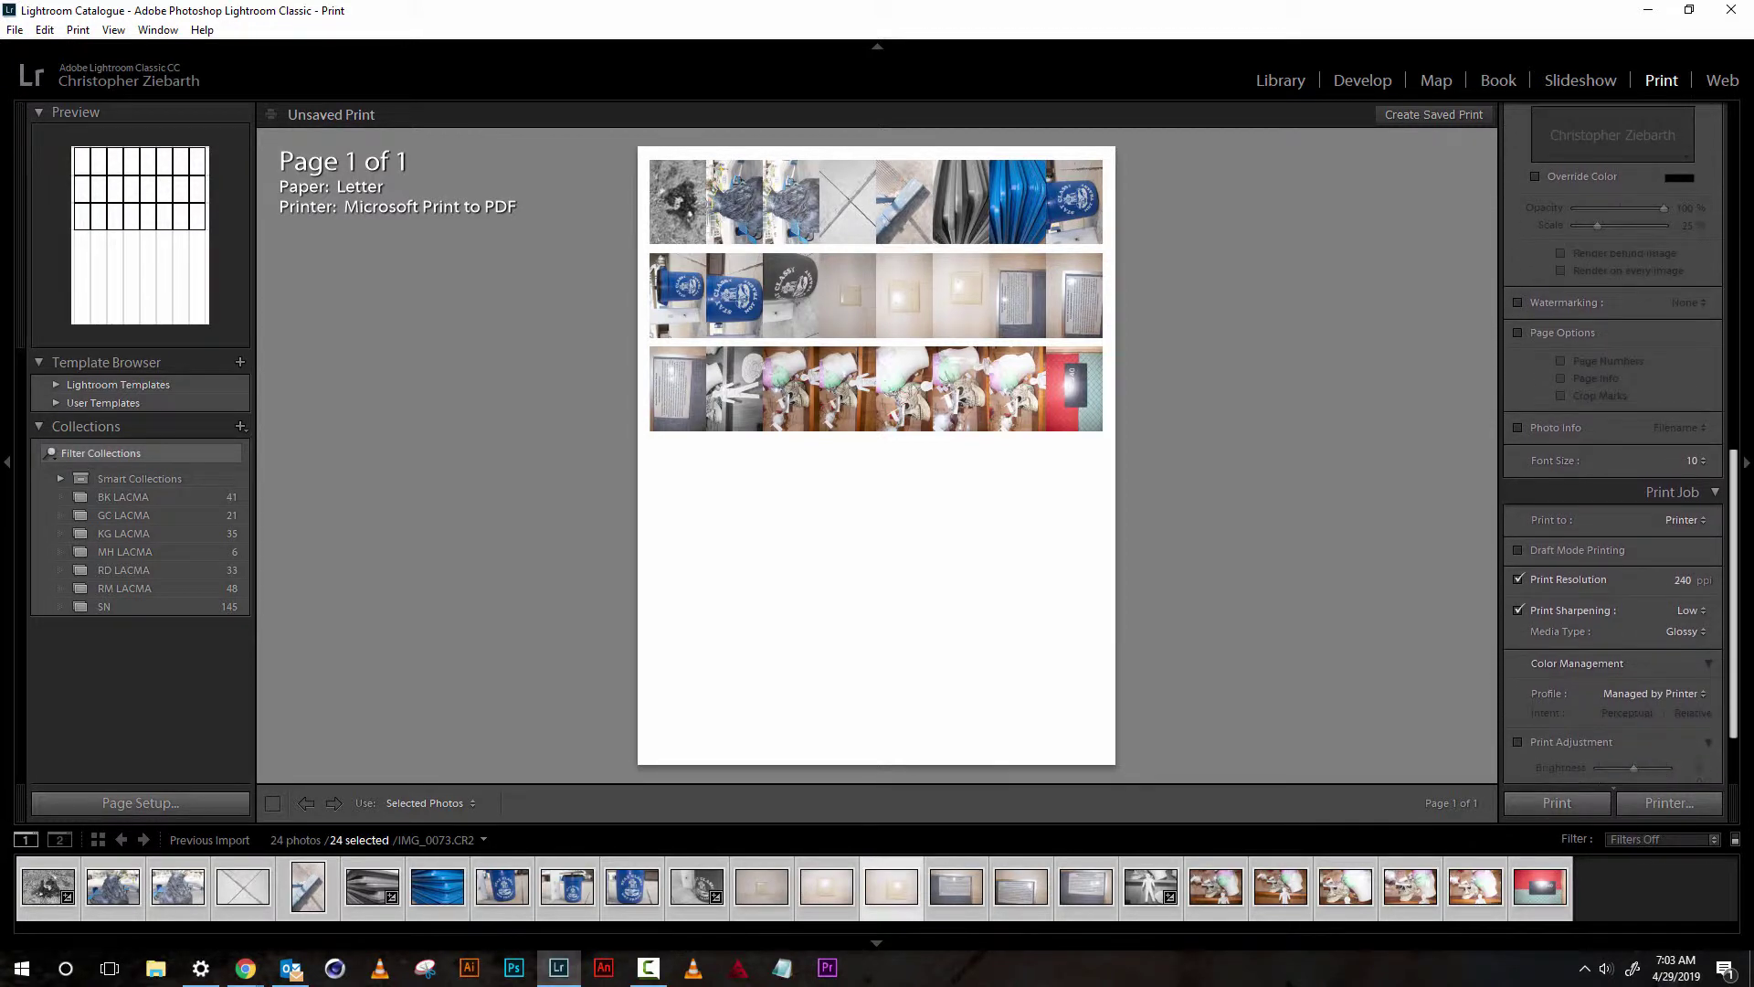
scroll(1626, 274, "up", 5)
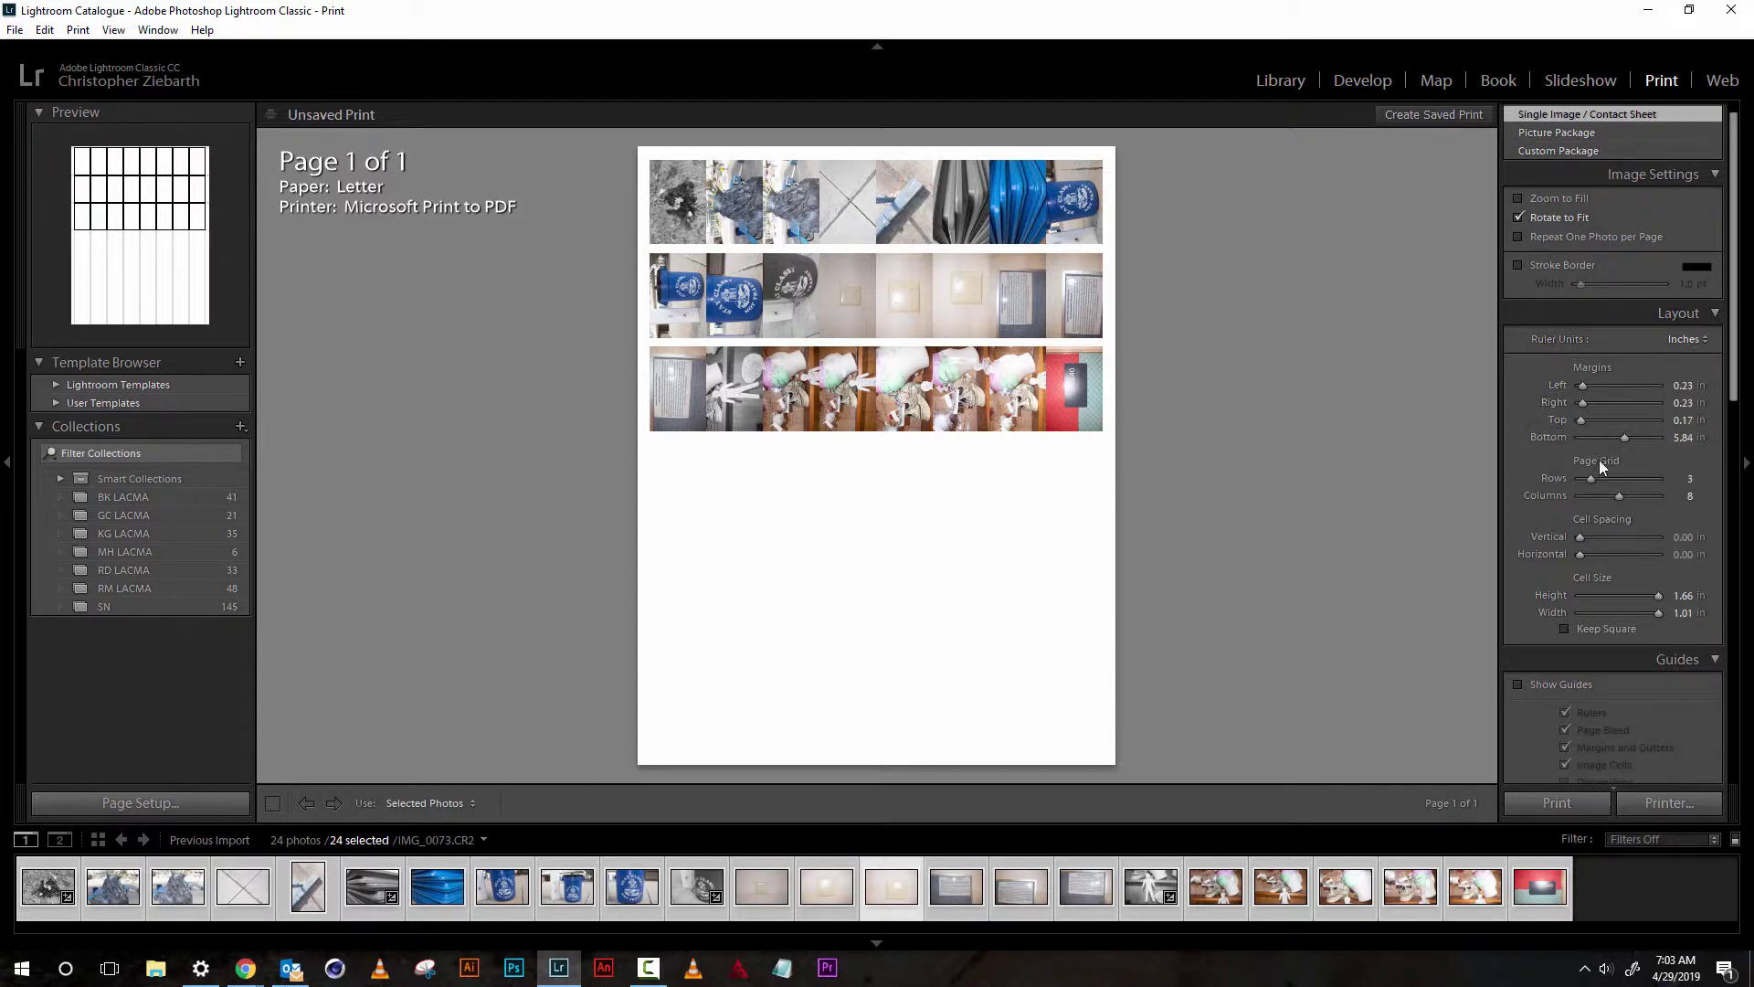
mouse_move(1617, 496)
left_mouse_down()
mouse_move(1594, 499)
mouse_move(1606, 480)
left_mouse_up()
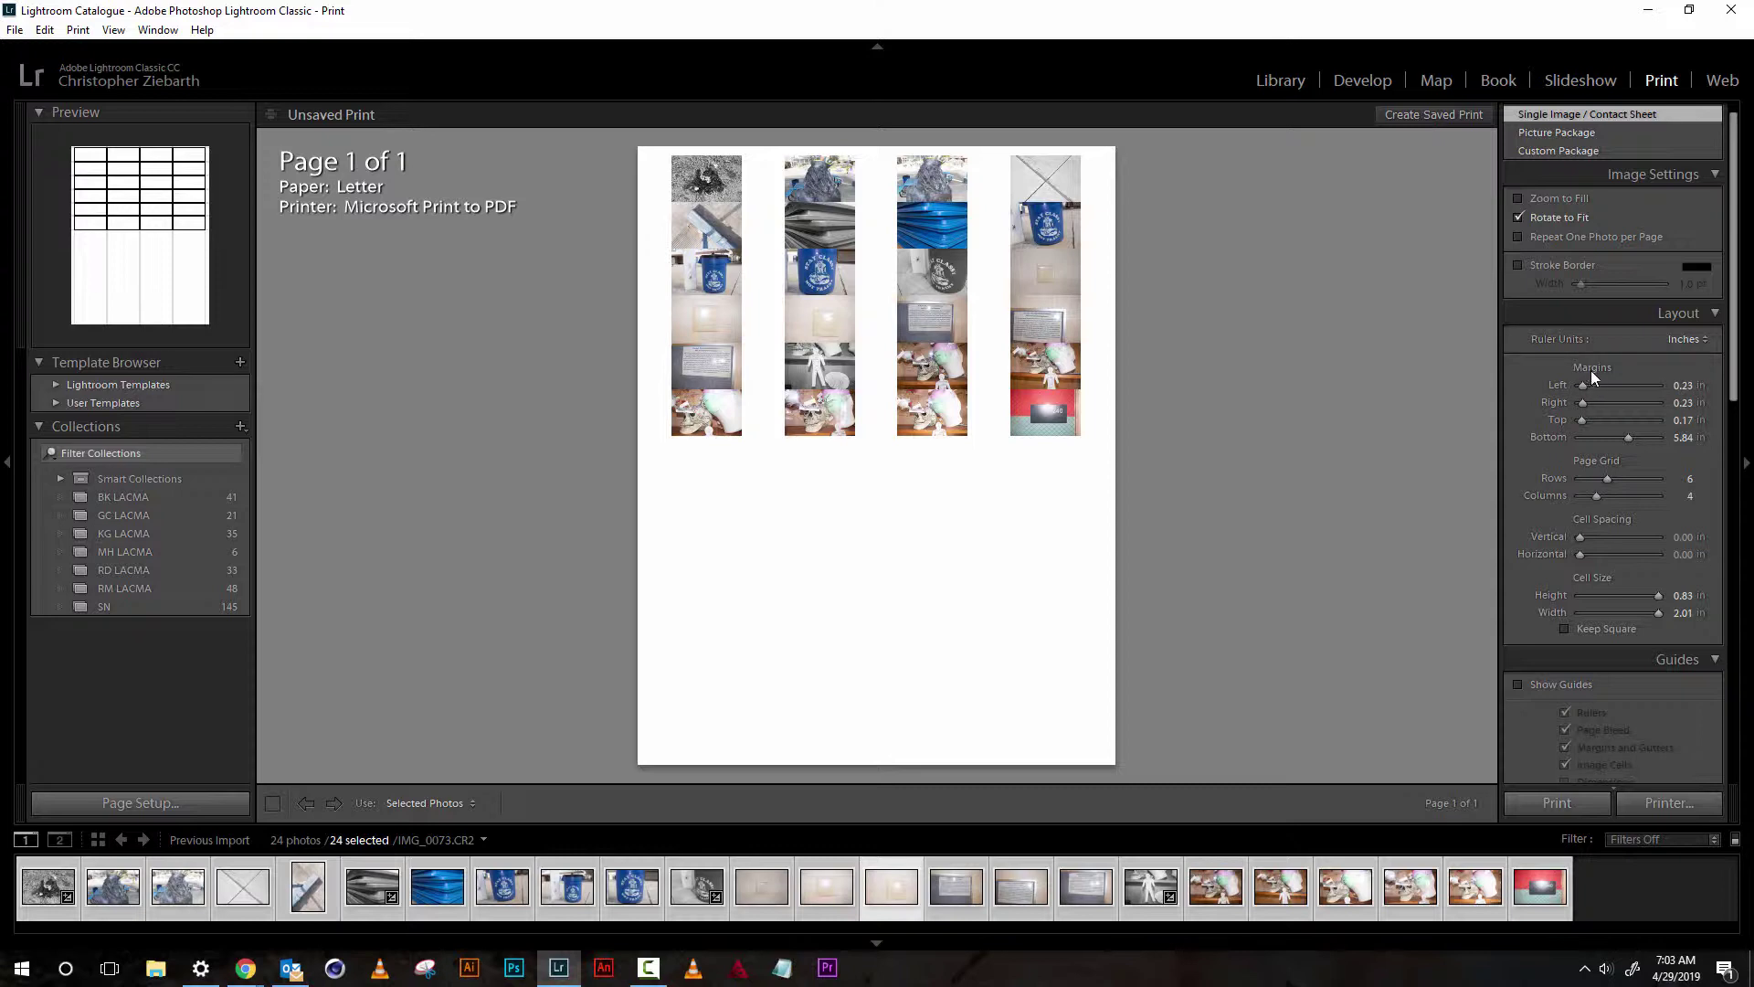
left_click_drag(1630, 438, 1588, 442)
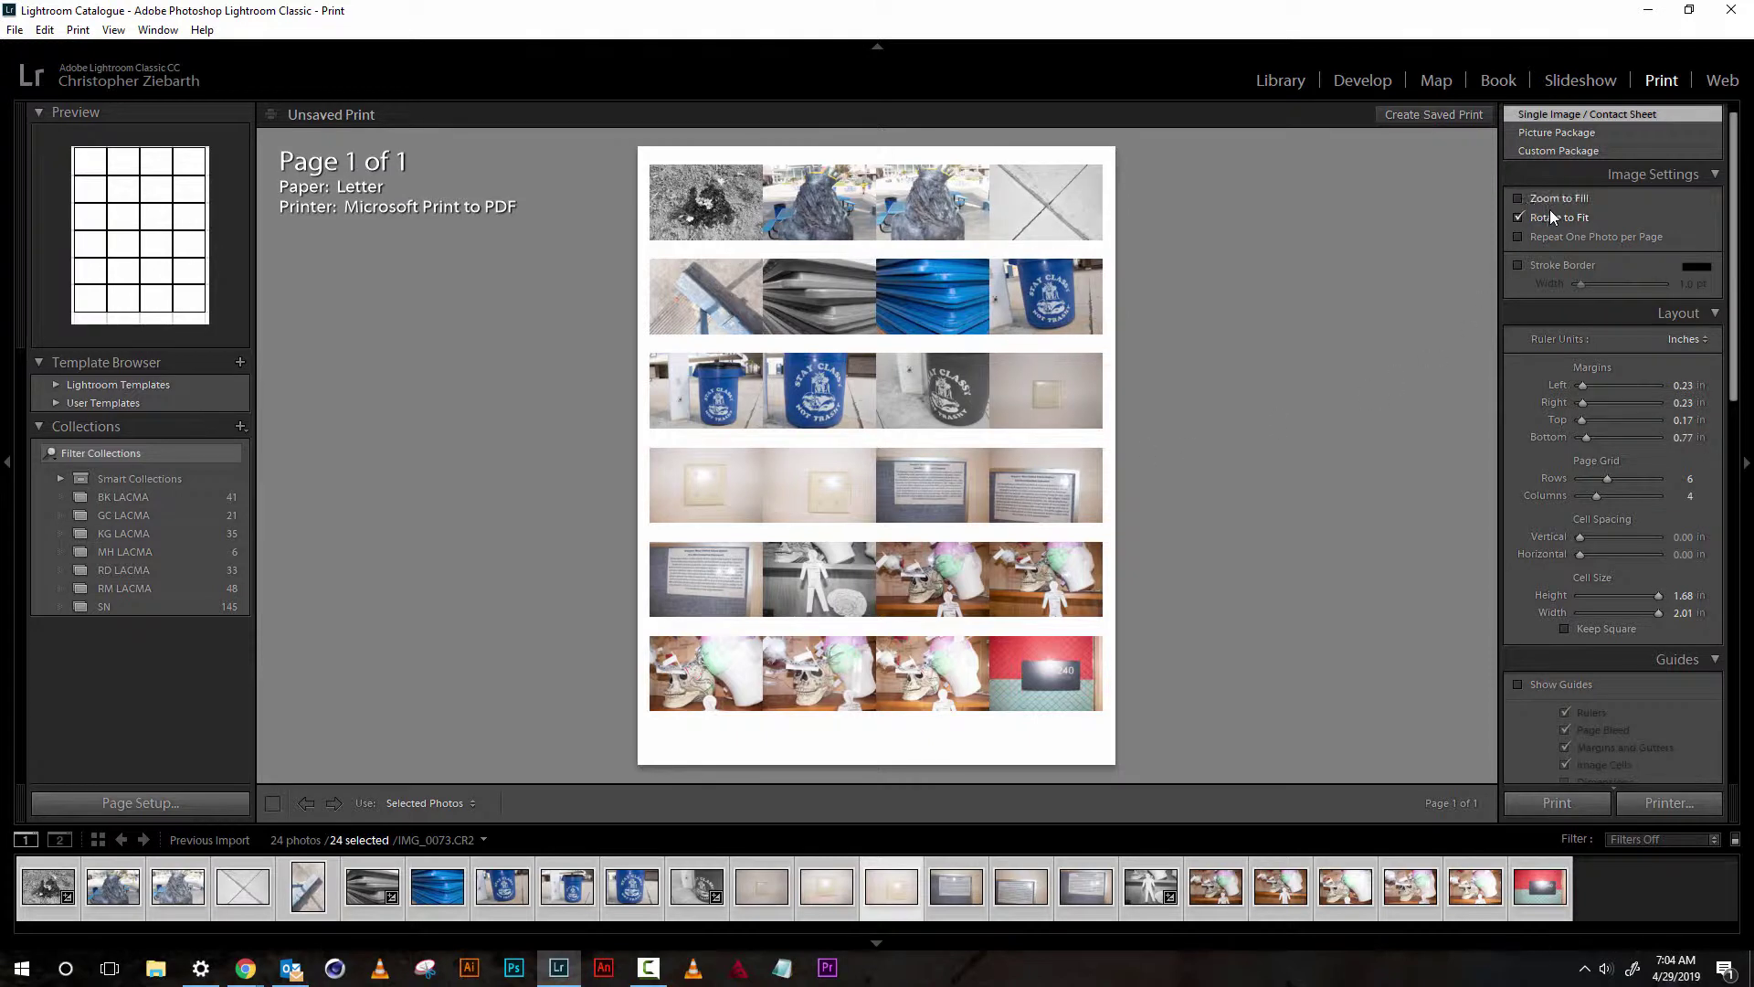
Compare the contact sheet with Rotate to Fit disabled and enabled, leaving the option enabled.
left_click(1518, 218)
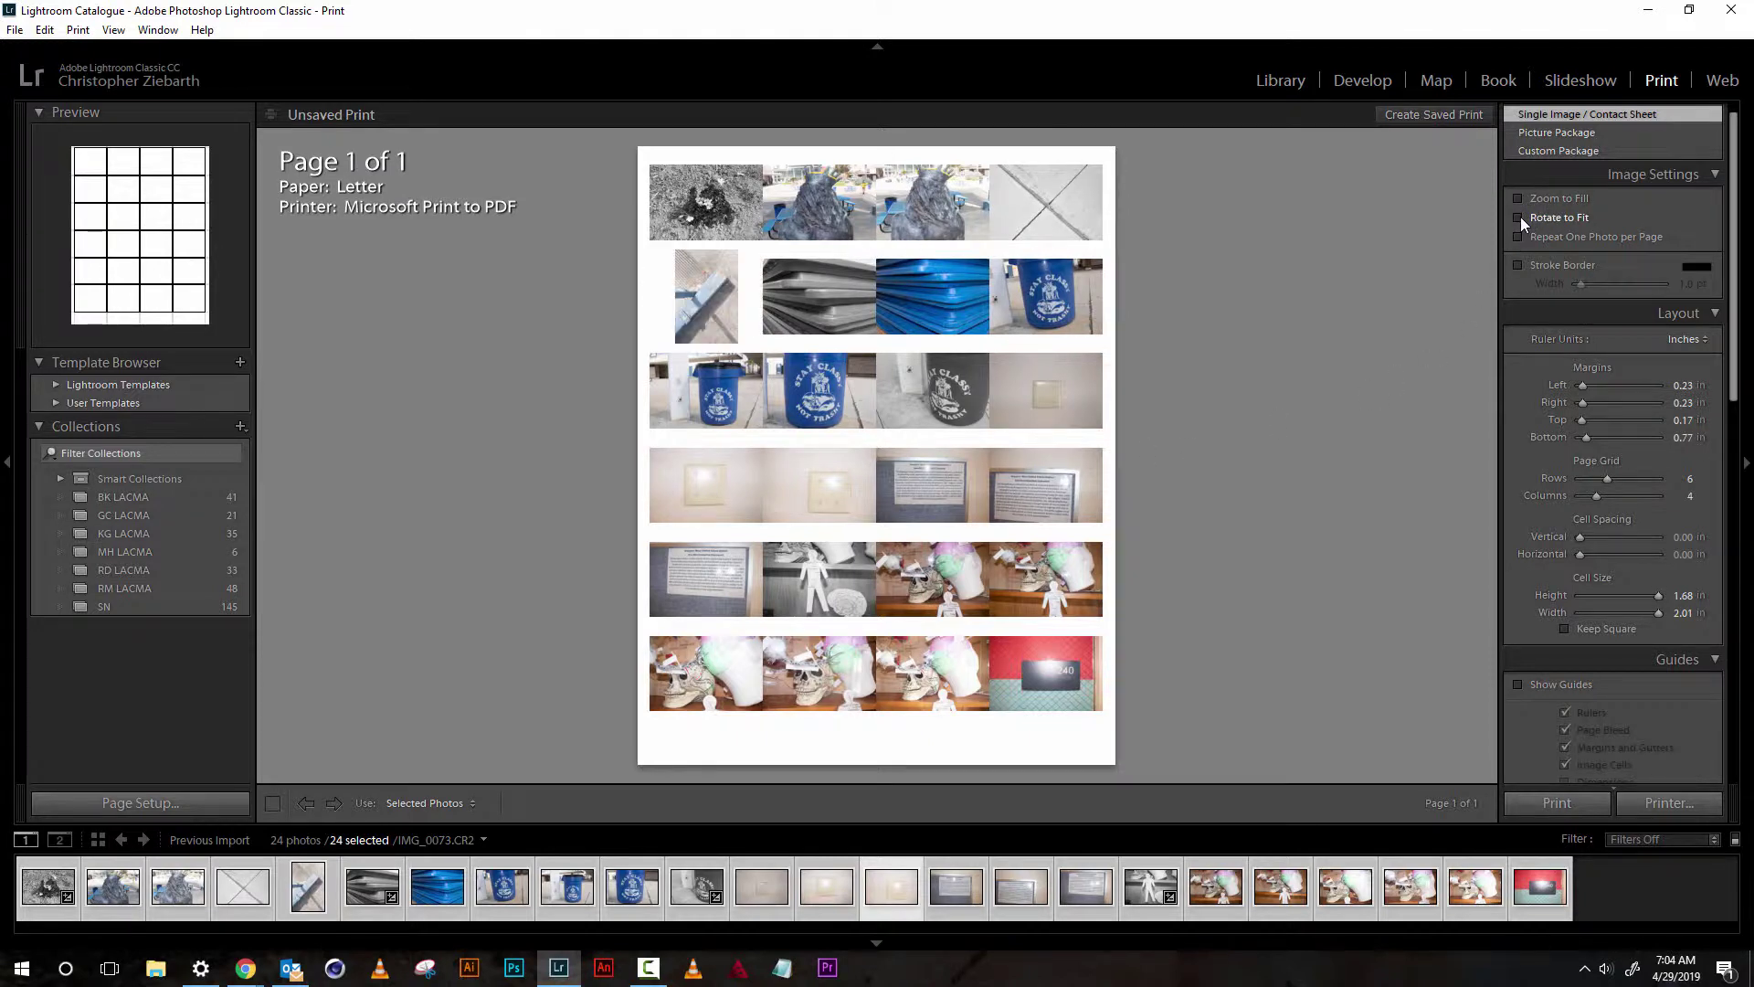
left_click(1519, 217)
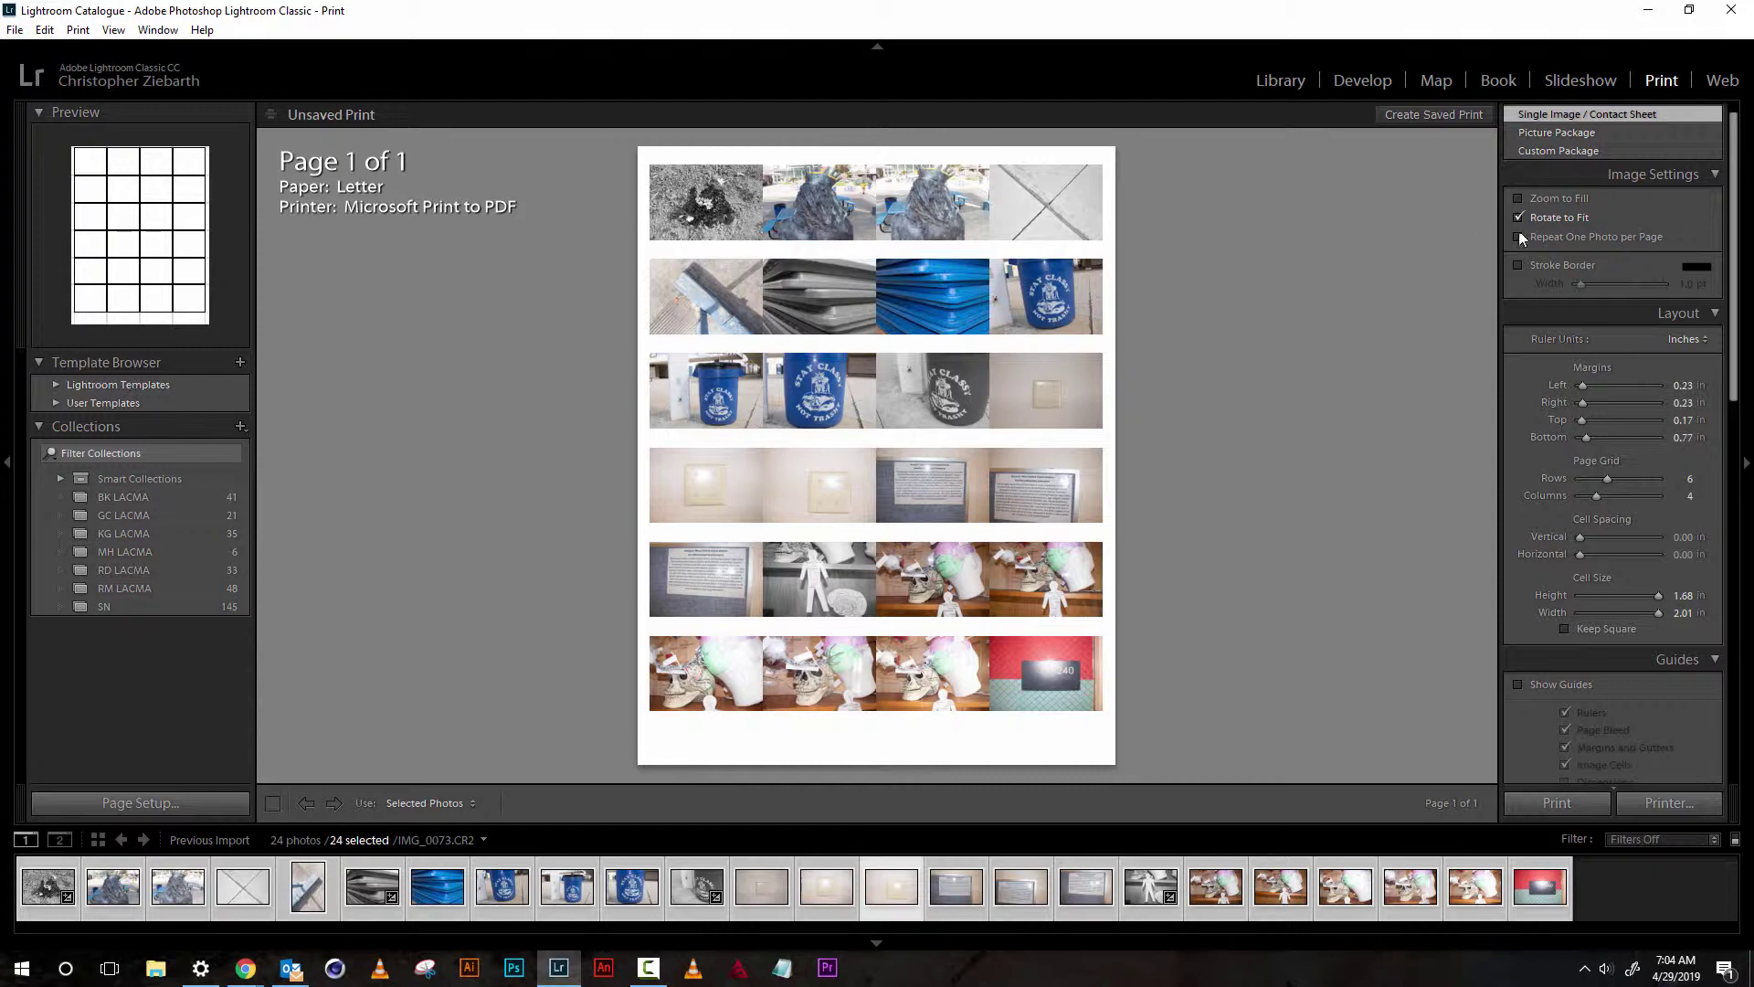
left_click(1517, 218)
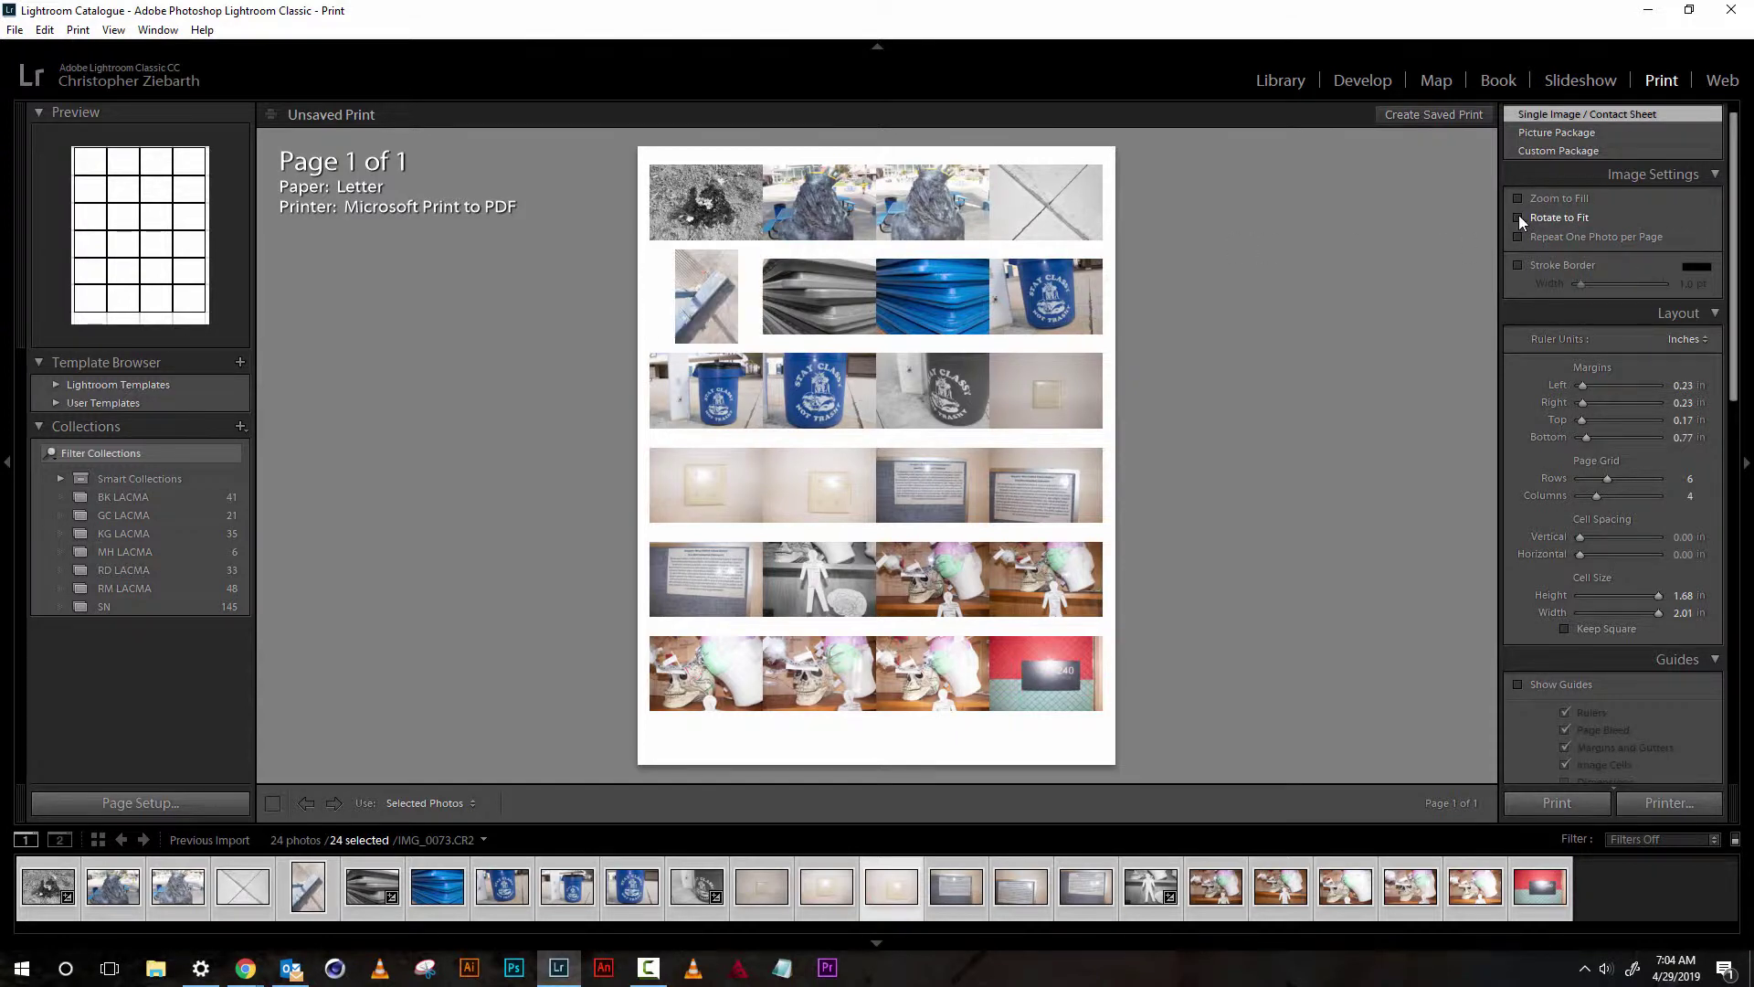
left_click(1518, 218)
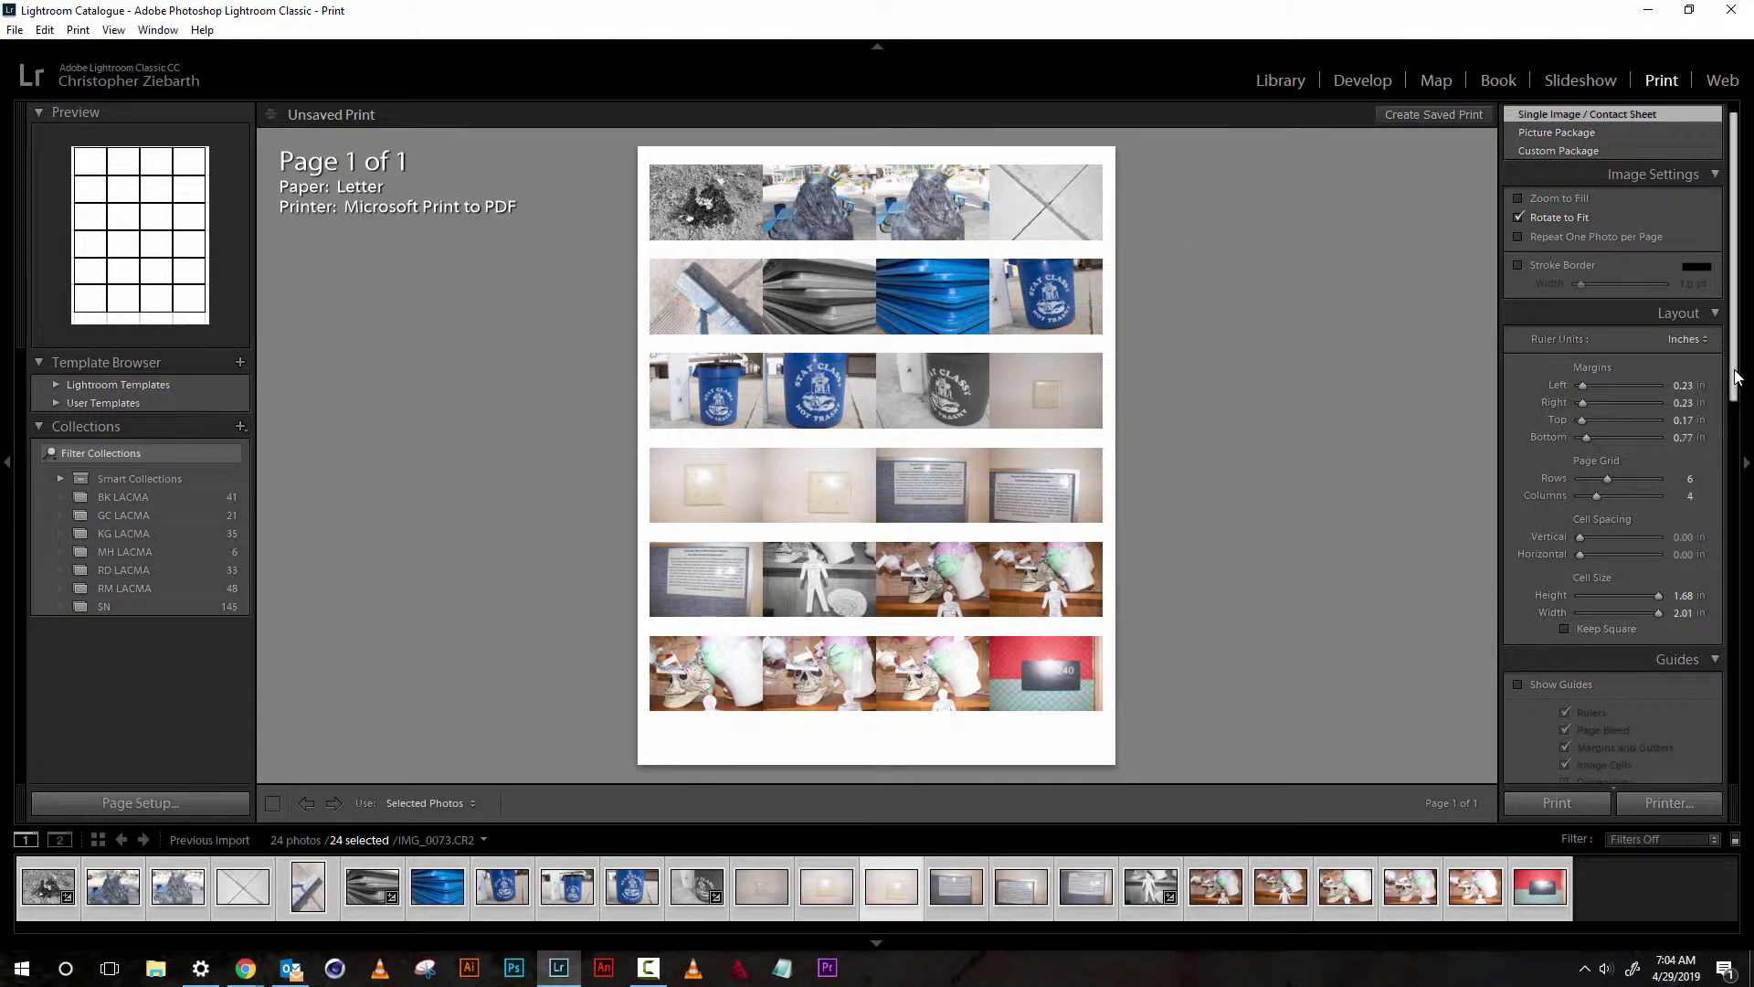
Print the contact sheet with the Microsoft Print to PDF printer.
mouse_move(1740, 375)
left_mouse_down()
mouse_move(1734, 408)
mouse_move(1718, 397)
left_mouse_up()
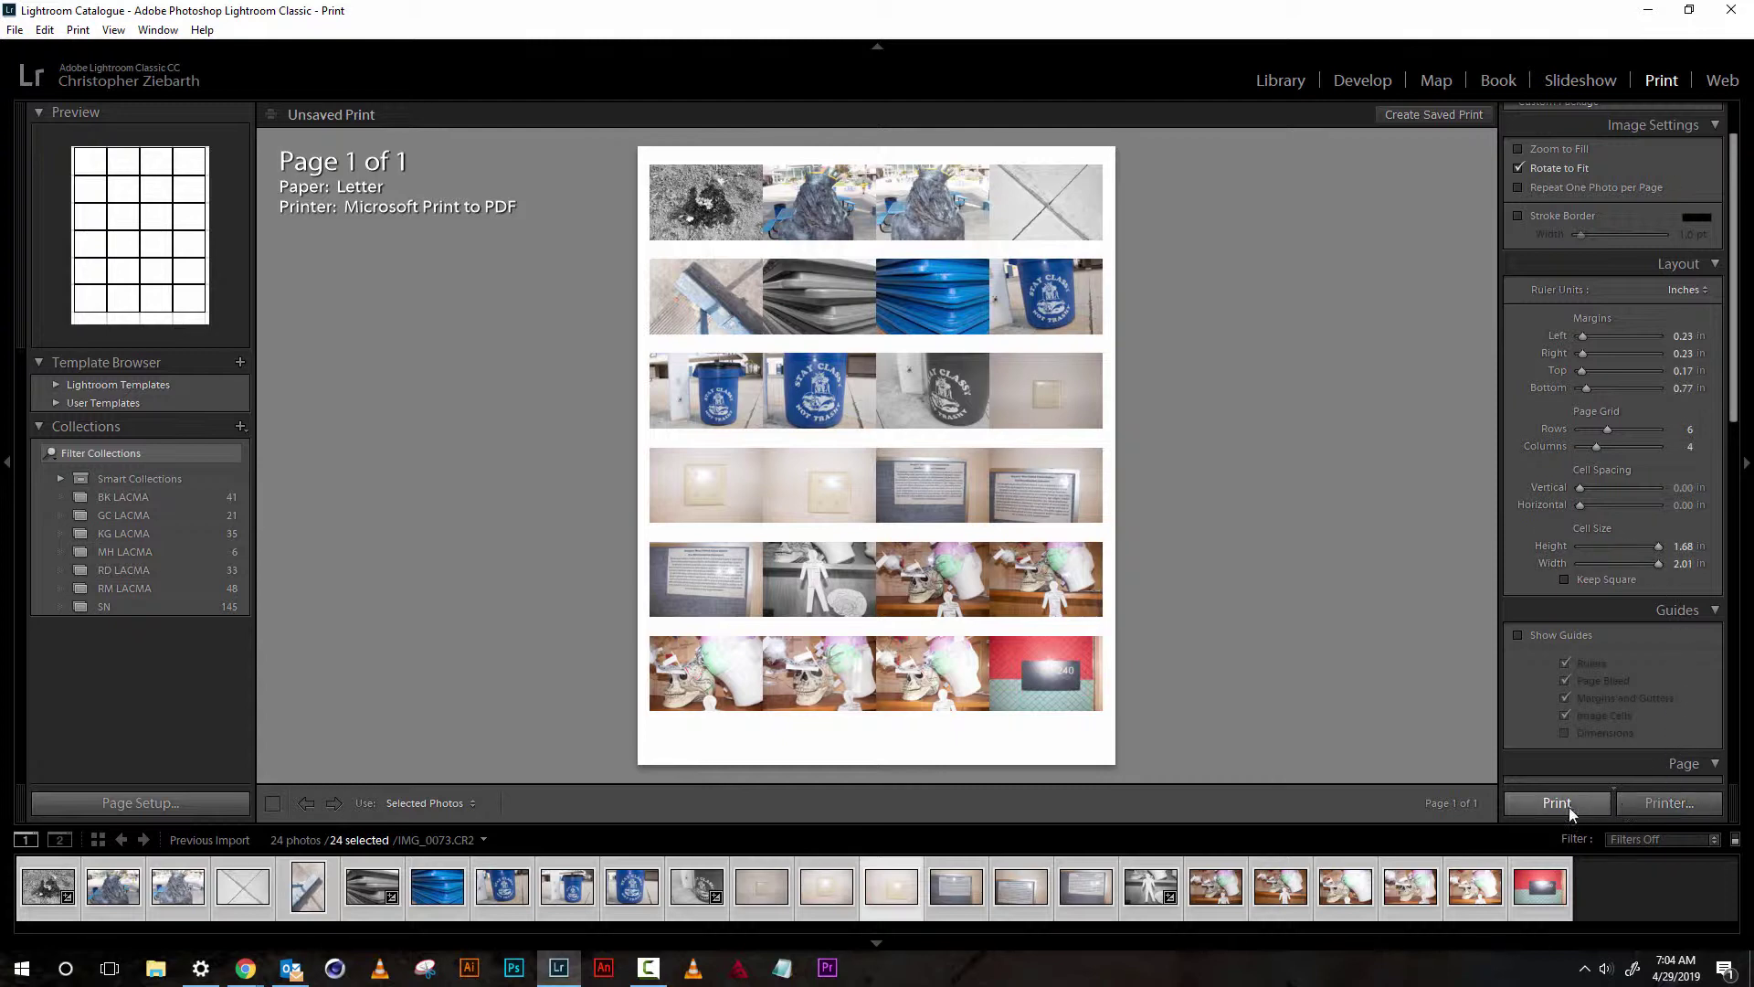
left_click(1661, 804)
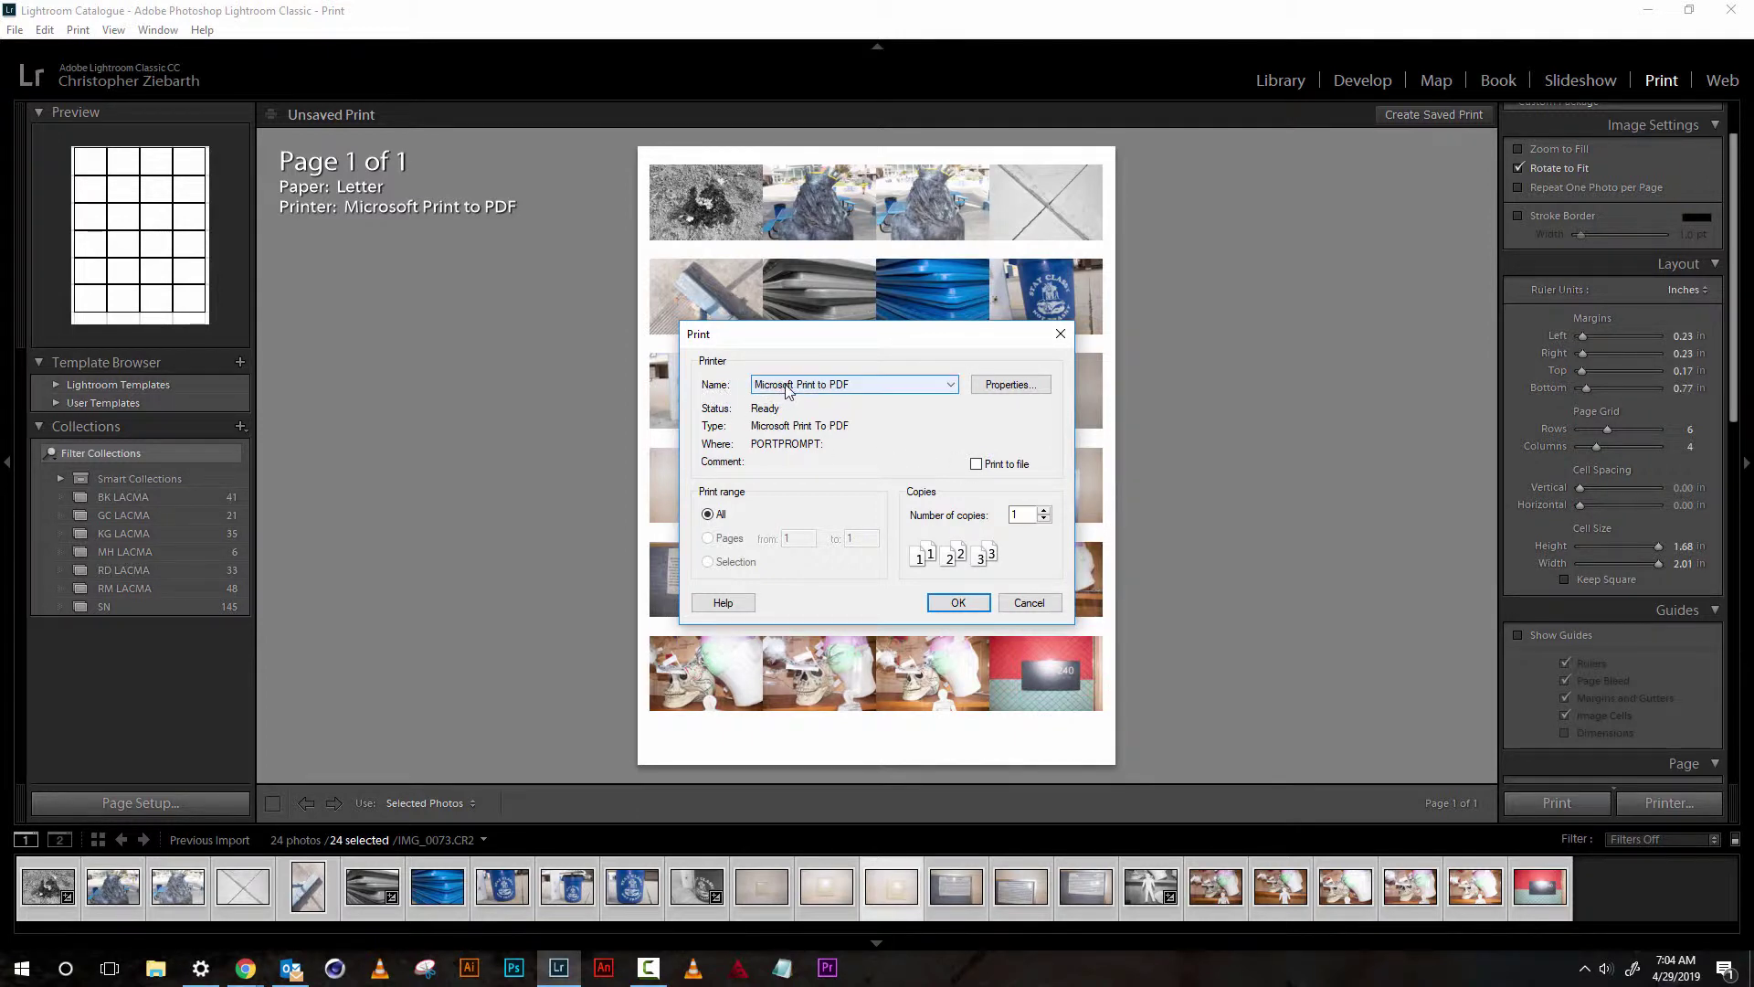
left_click(825, 385)
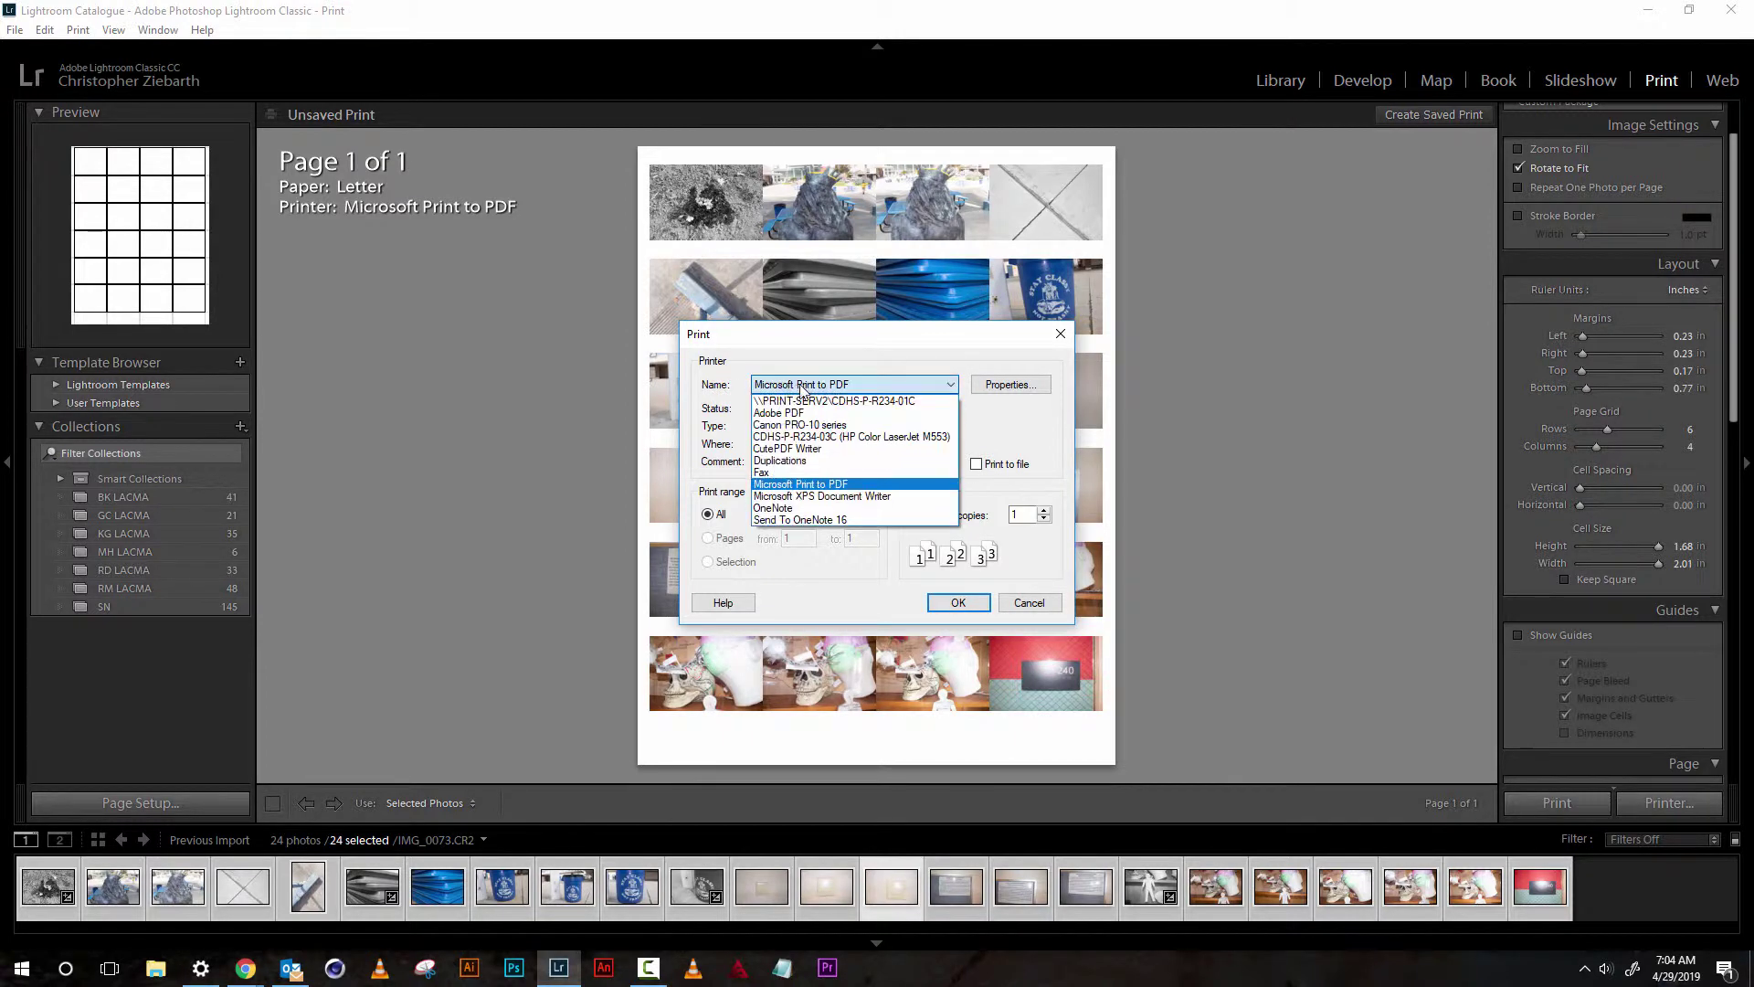
left_click(802, 484)
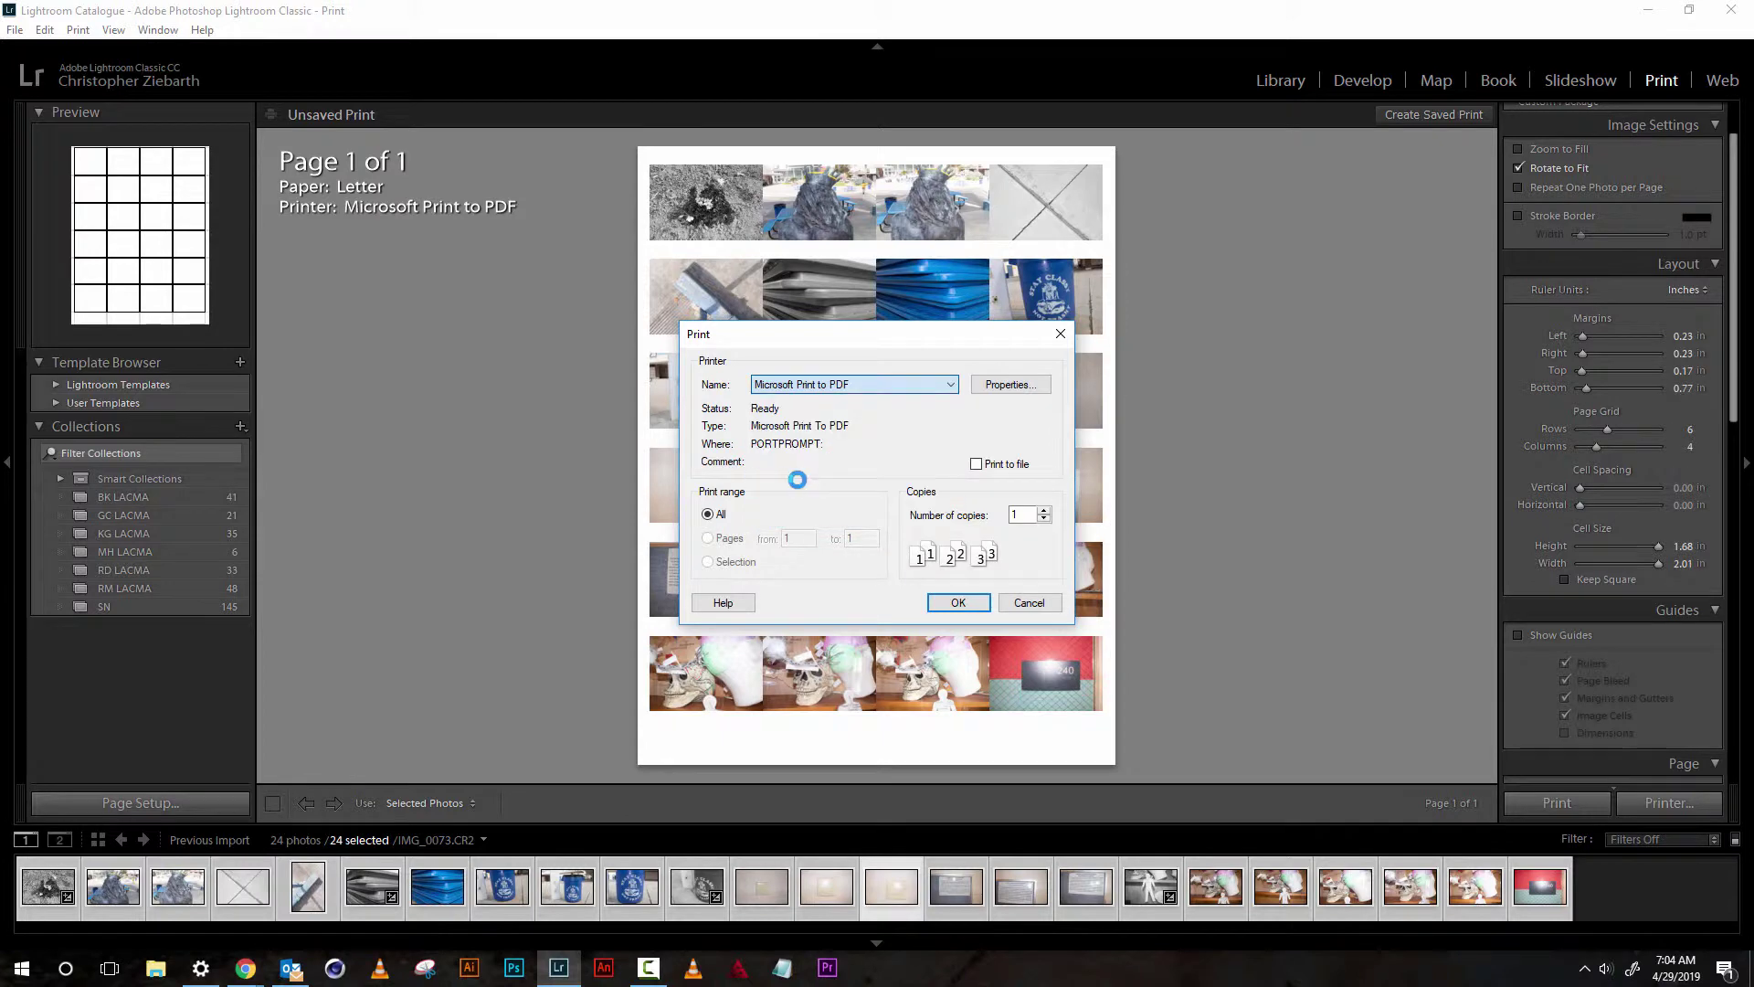
left_click(959, 603)
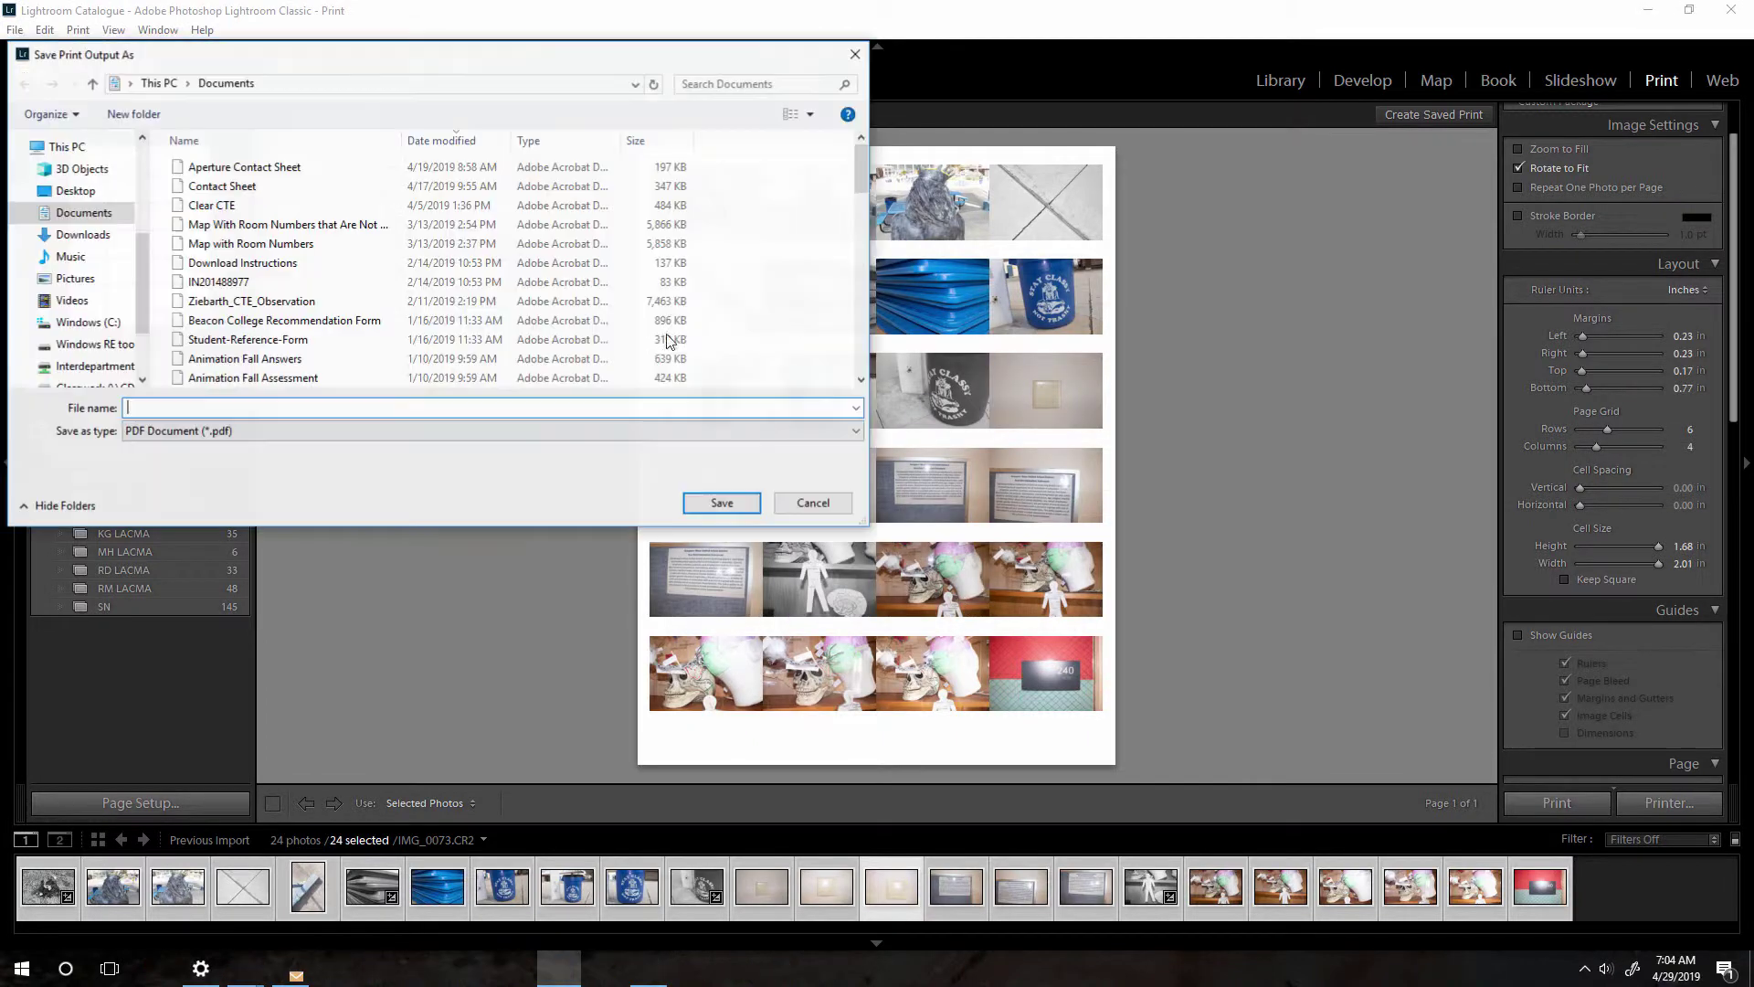
Save the PDF output in the Documents folder, naming it "mUNDANE" followed by the photographer's surname.
left_click_drag(380, 56, 432, 92)
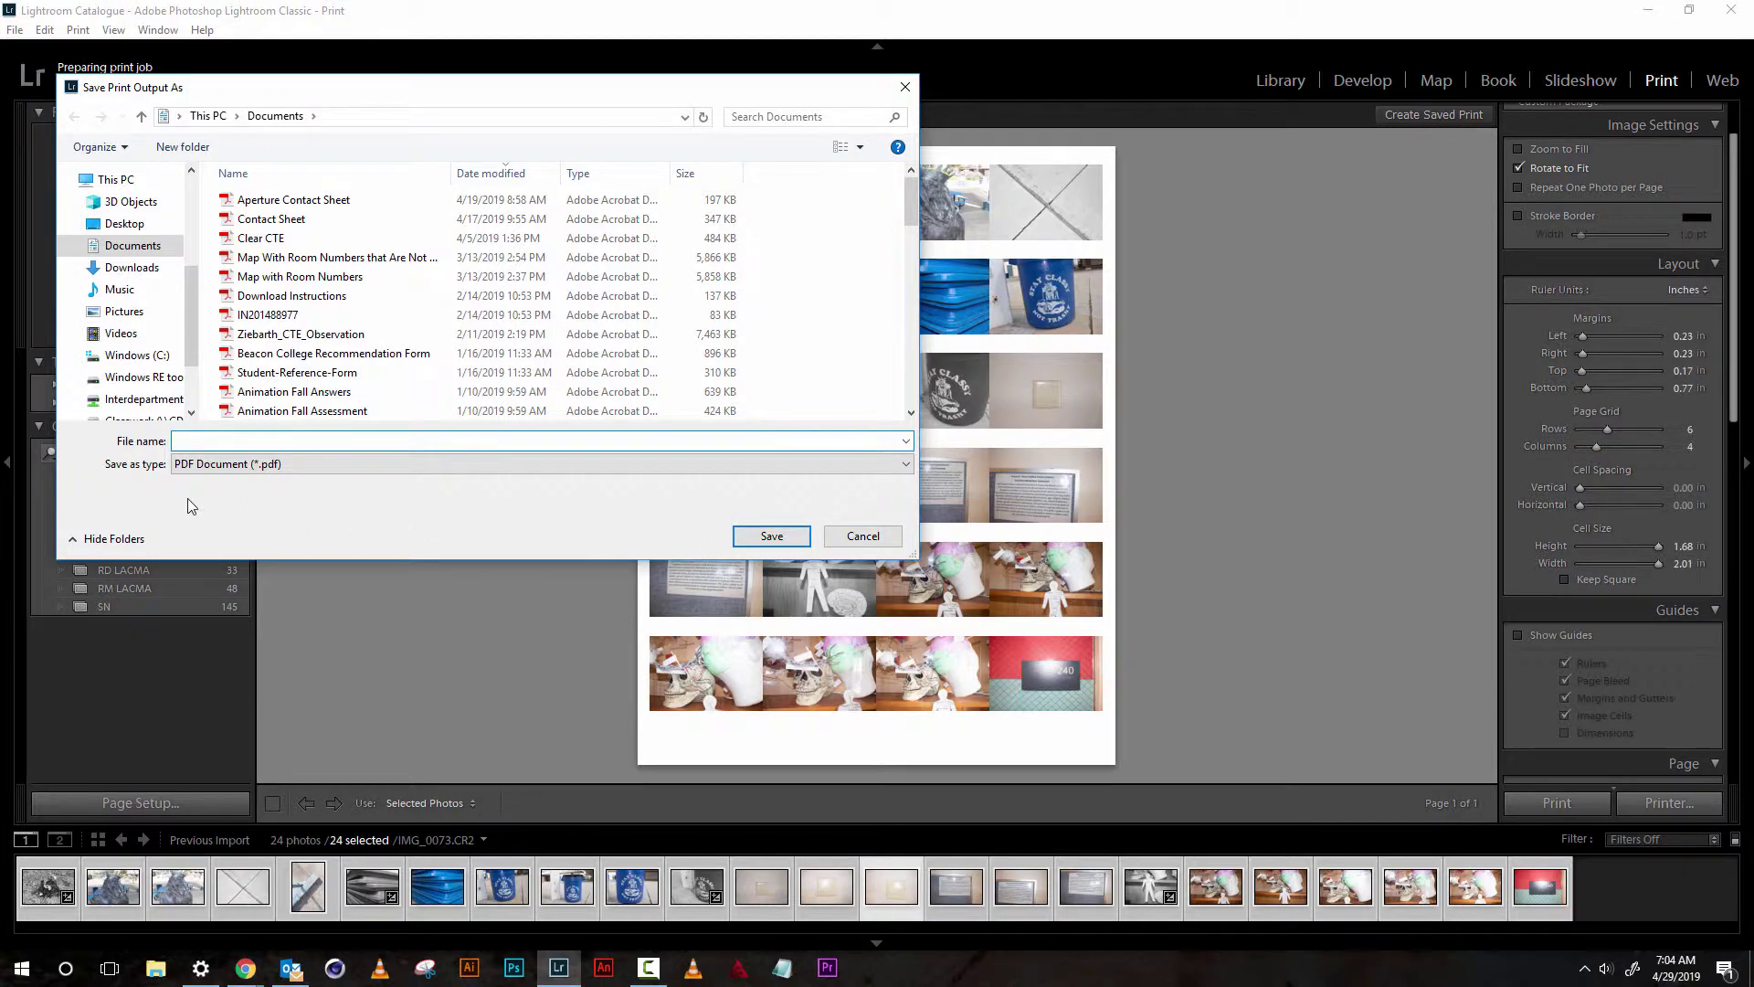
type("mUNDANE ziebarth")
left_click(772, 535)
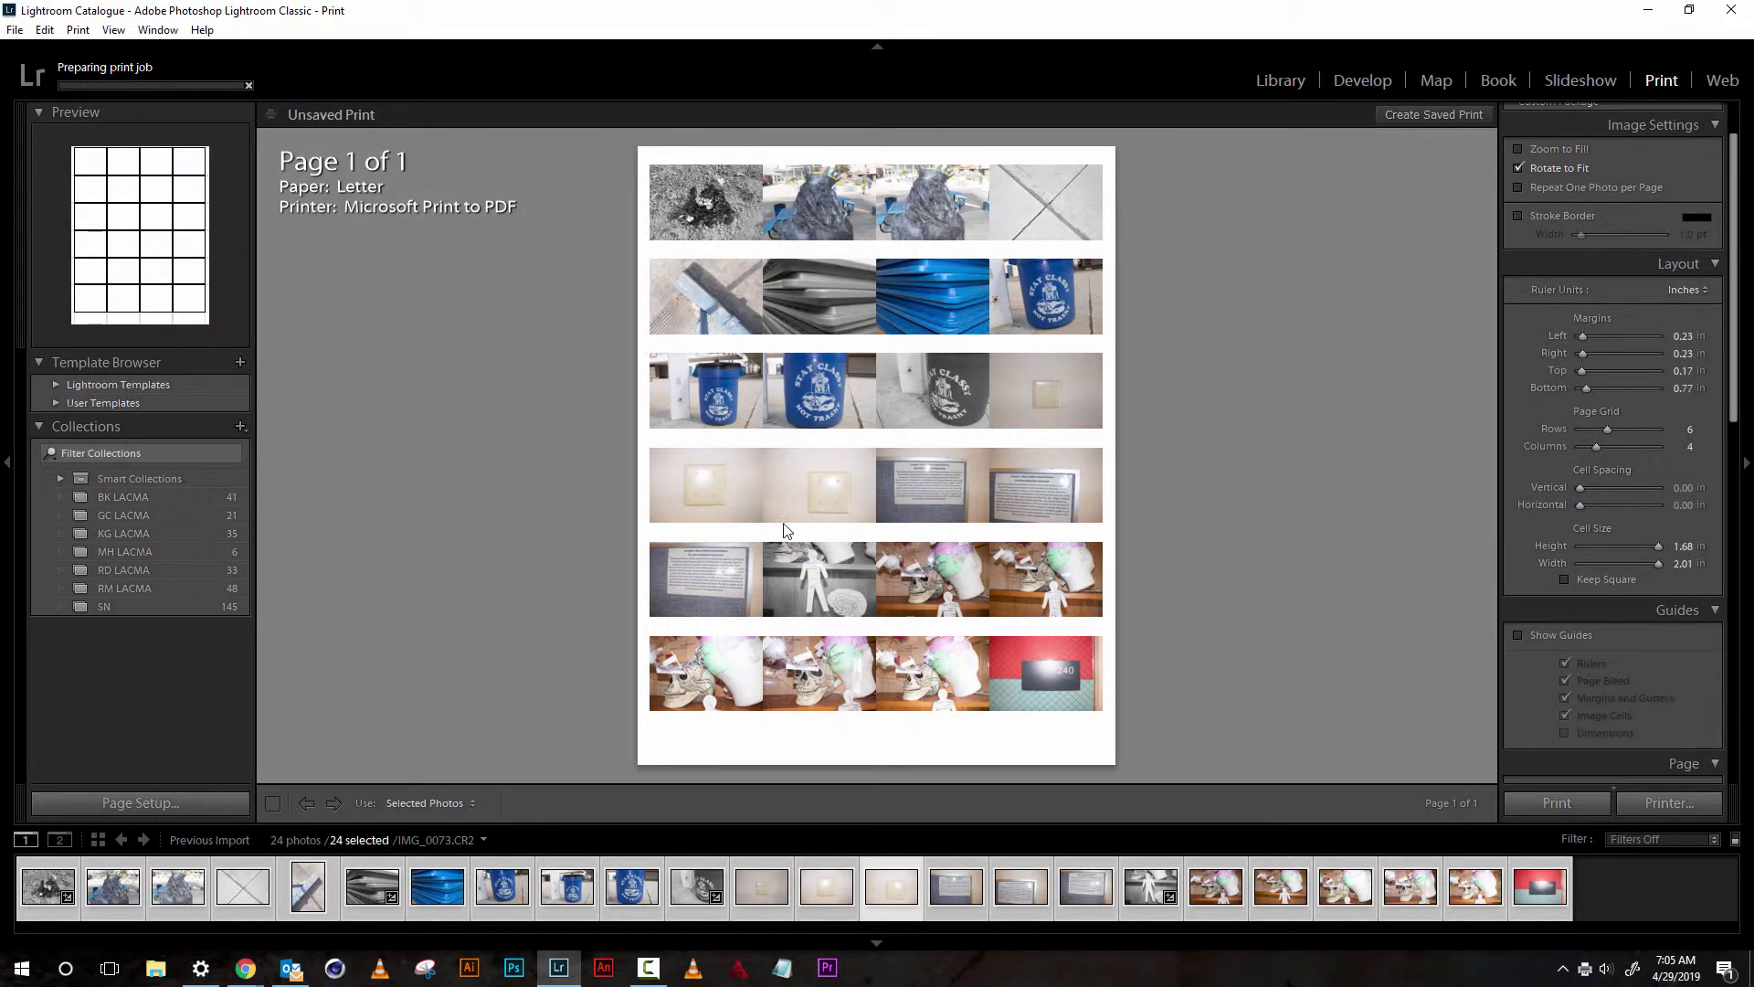